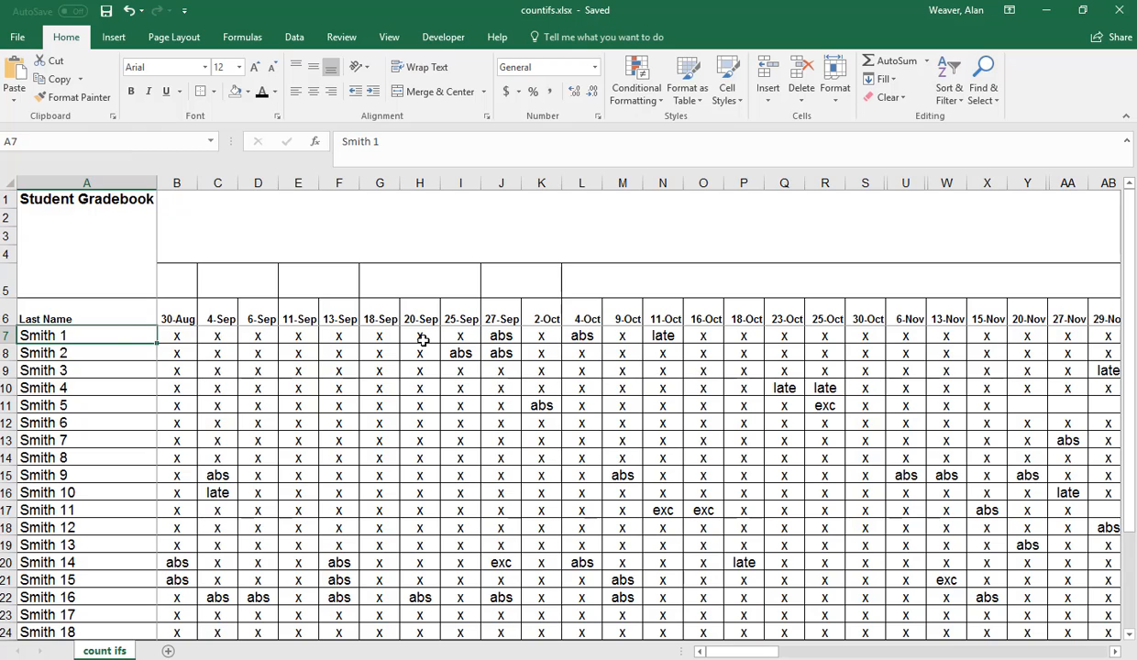
Step: Examine the first student's attendance marks across row 7, from the first class date through to the absence columns
{"action": "key", "text": "Right"}
{"action": "key", "text": "Right"}
{"action": "key", "text": "Right"}
{"action": "key", "text": "Right"}
{"action": "key", "text": "Right"}
{"action": "key", "text": "Right"}
{"action": "key", "text": "Right"}
{"action": "key", "text": "Right"}
{"action": "key", "text": "Right"}
{"action": "key", "text": "Right"}
{"action": "key", "text": "Right"}
{"action": "key", "text": "Right"}
{"action": "key", "text": "Right"}
{"action": "key", "text": "Right"}
{"action": "key", "text": "Right"}
{"action": "key", "text": "Right"}
{"action": "key", "text": "Right"}
{"action": "key", "text": "Right"}
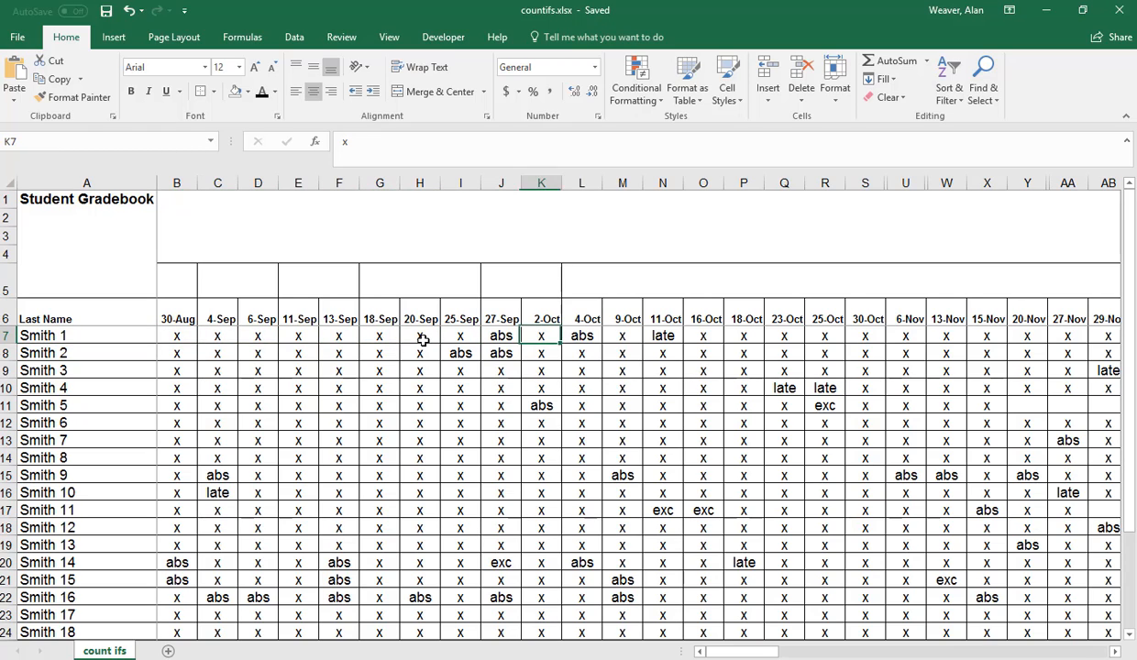
{"action": "key", "text": "Right"}
{"action": "key", "text": "Right"}
{"action": "key", "text": "Right"}
{"action": "key", "text": "Right"}
{"action": "key", "text": "Right"}
{"action": "key", "text": "Right"}
{"action": "key", "text": "Right"}
{"action": "key", "text": "Right"}
{"action": "key", "text": "Right"}
{"action": "key", "text": "Right"}
{"action": "key", "text": "Right"}
{"action": "key", "text": "Right"}
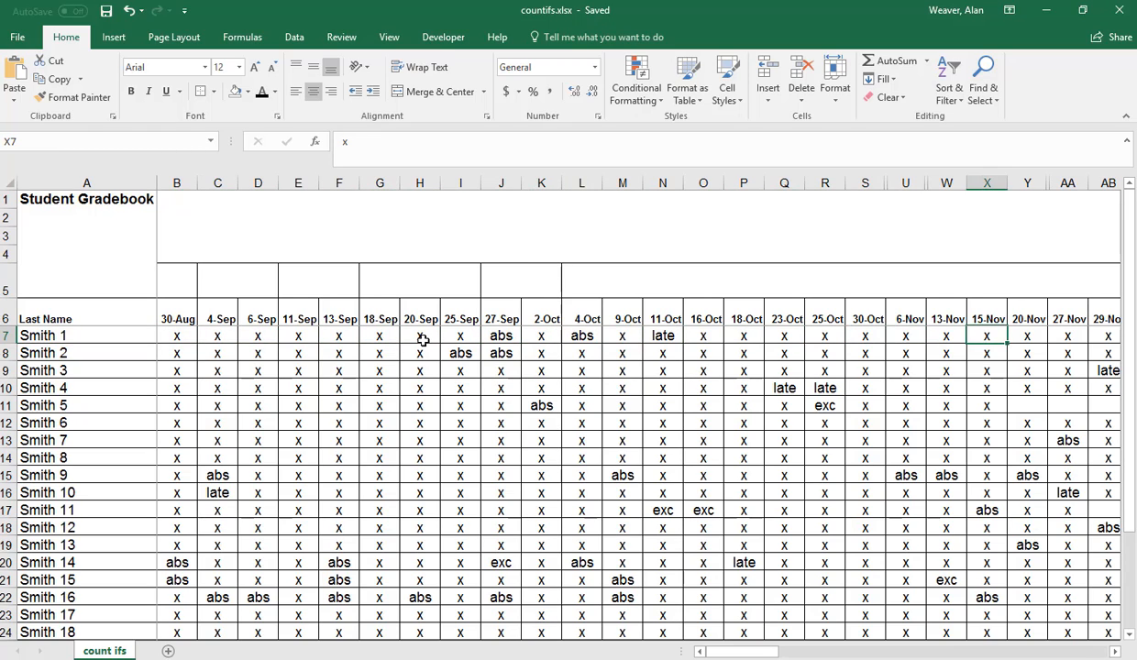
{"action": "key", "text": "Left"}
{"action": "key", "text": "Left"}
{"action": "key", "text": "Left"}
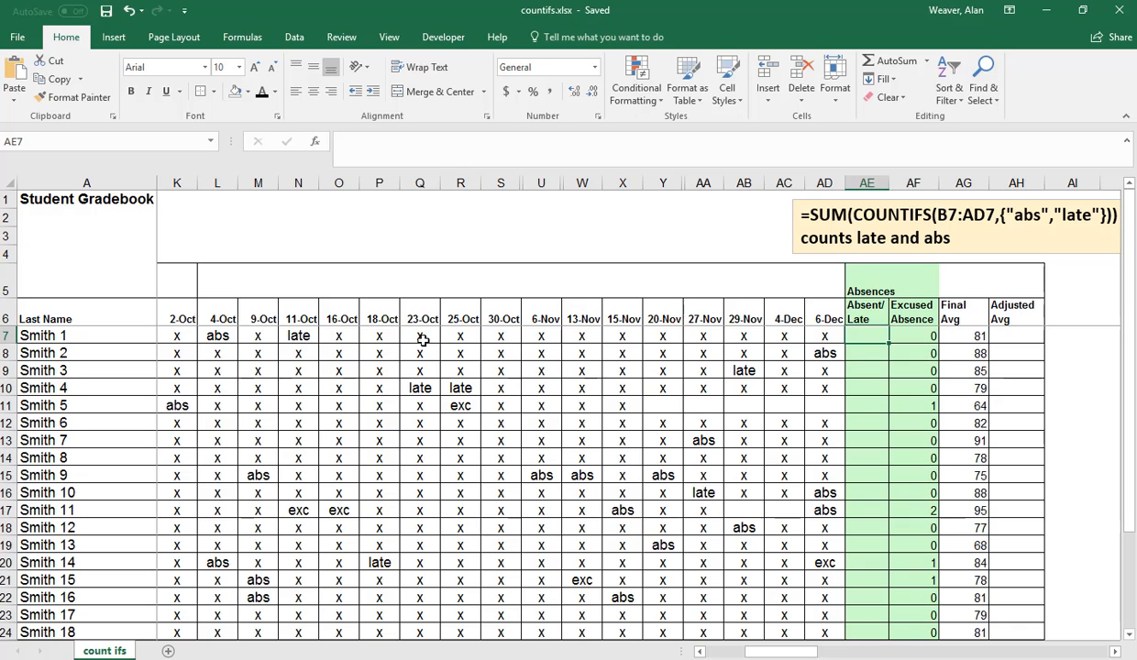
Step: Start a COUNTIFS function in AE7 through its function arguments, with B7:AD7 as the first criteria range and "late" as its criterion
{"action": "type", "text": "="}
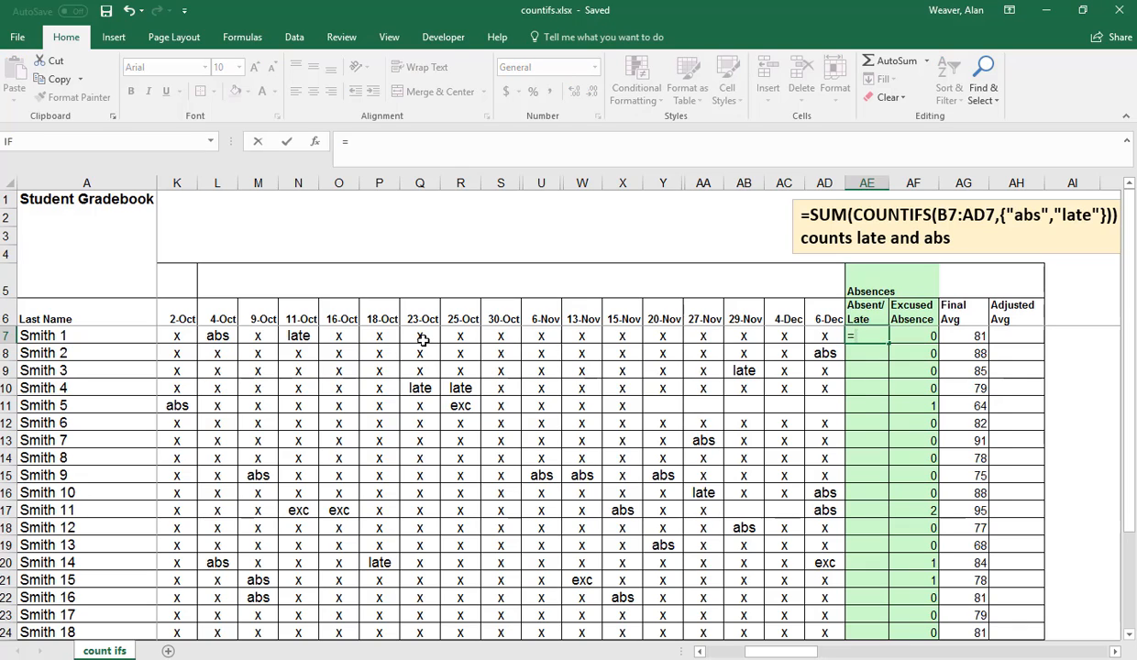
{"action": "type", "text": "countifs"}
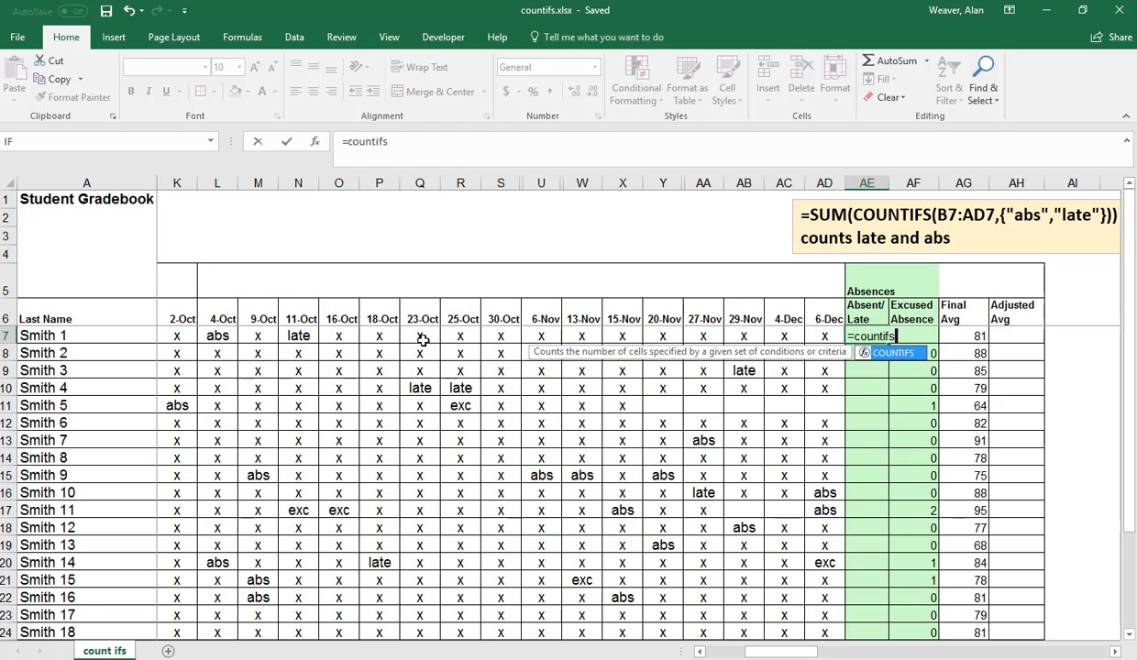
{"action": "type", "text": "("}
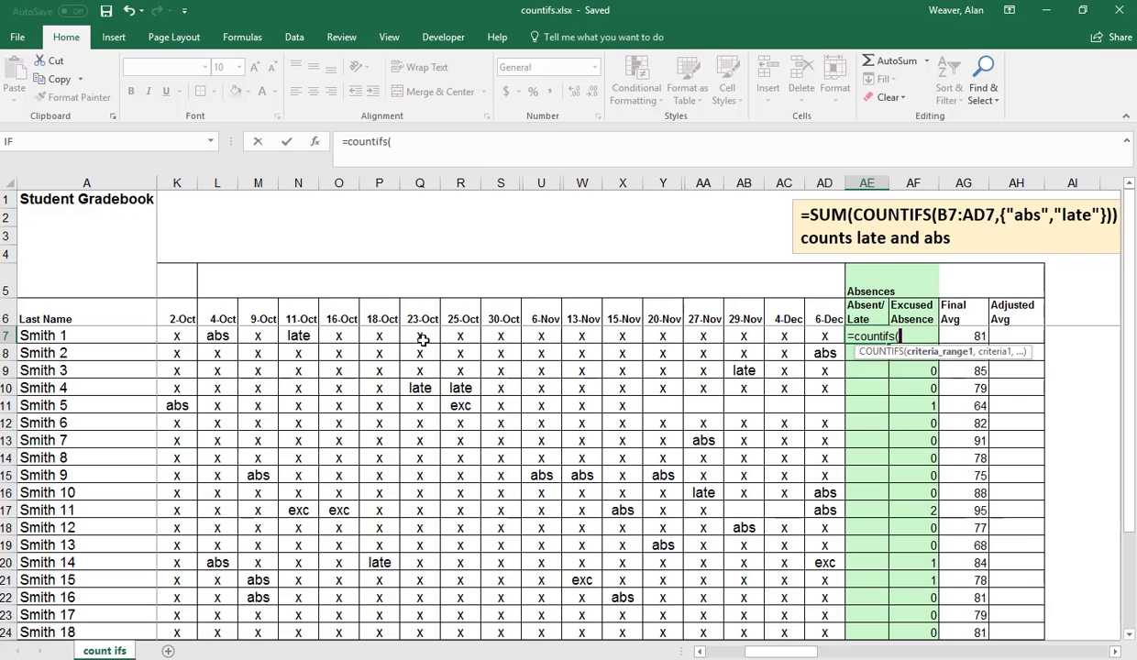
{"action": "key", "text": "ctrl+a"}
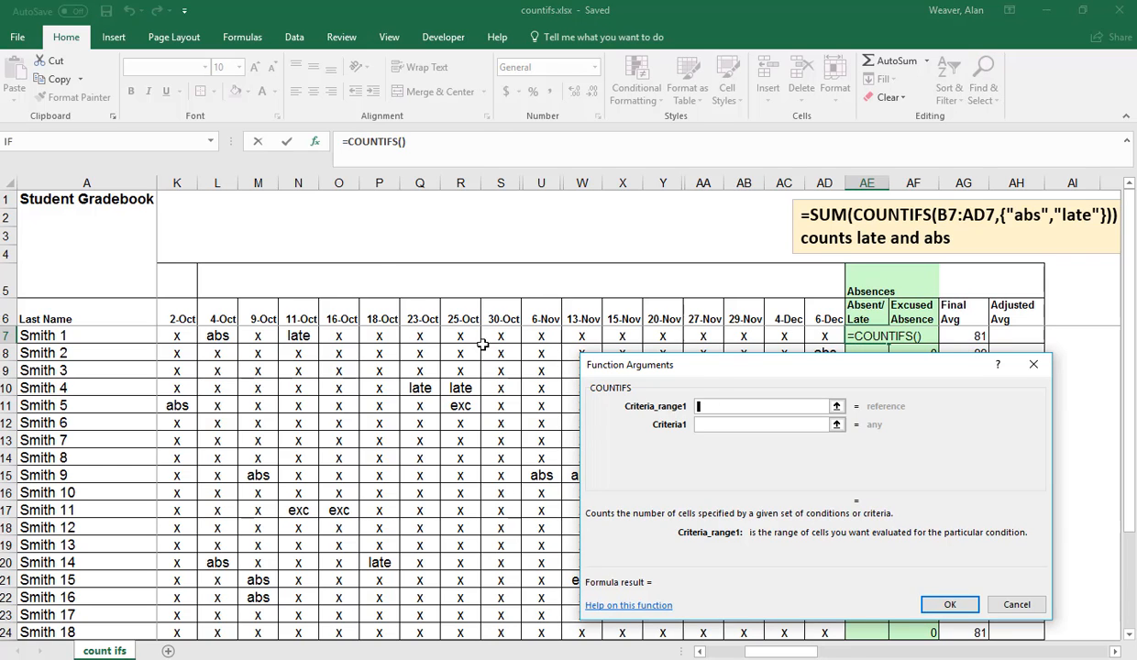
{"action": "left_click_drag", "start_coordinate": [718, 365], "coordinate": [548, 408]}
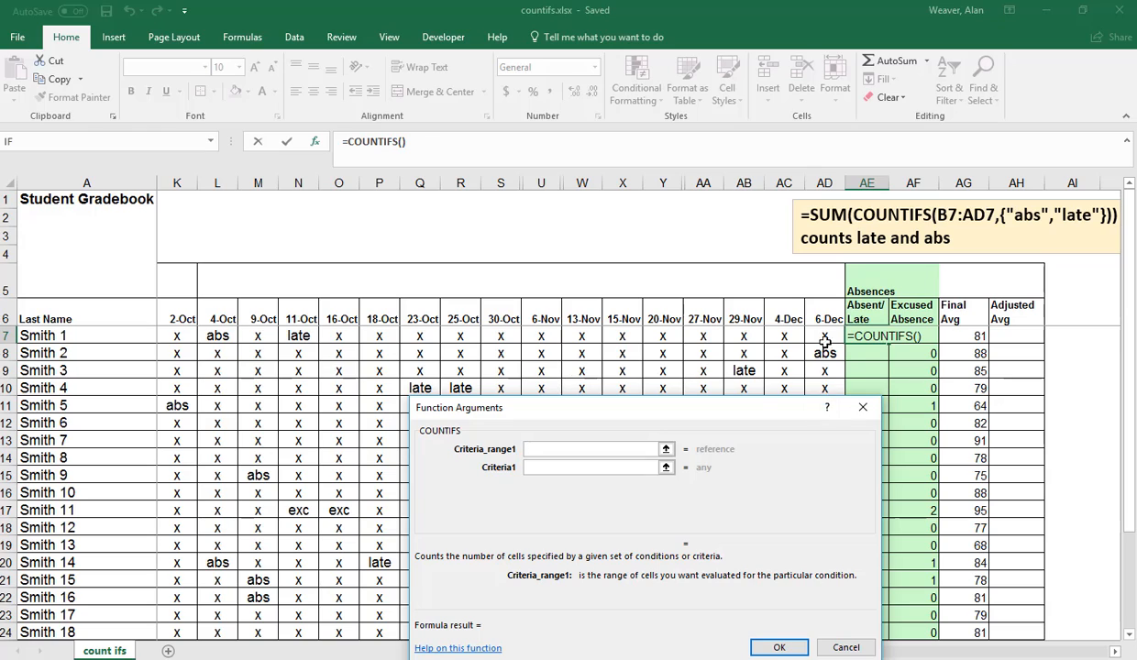
{"action": "left_click_drag", "start_coordinate": [811, 335], "coordinate": [174, 338]}
{"action": "left_click", "coordinate": [535, 468]}
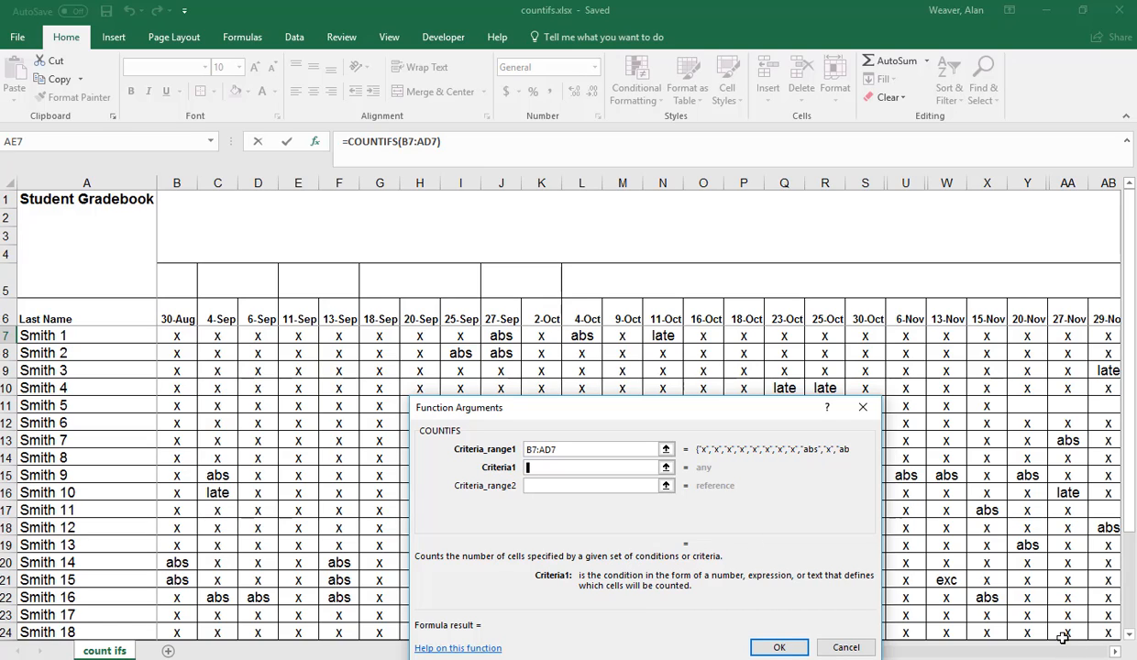
{"action": "type", "text": "late"}
{"action": "key", "text": "Tab"}
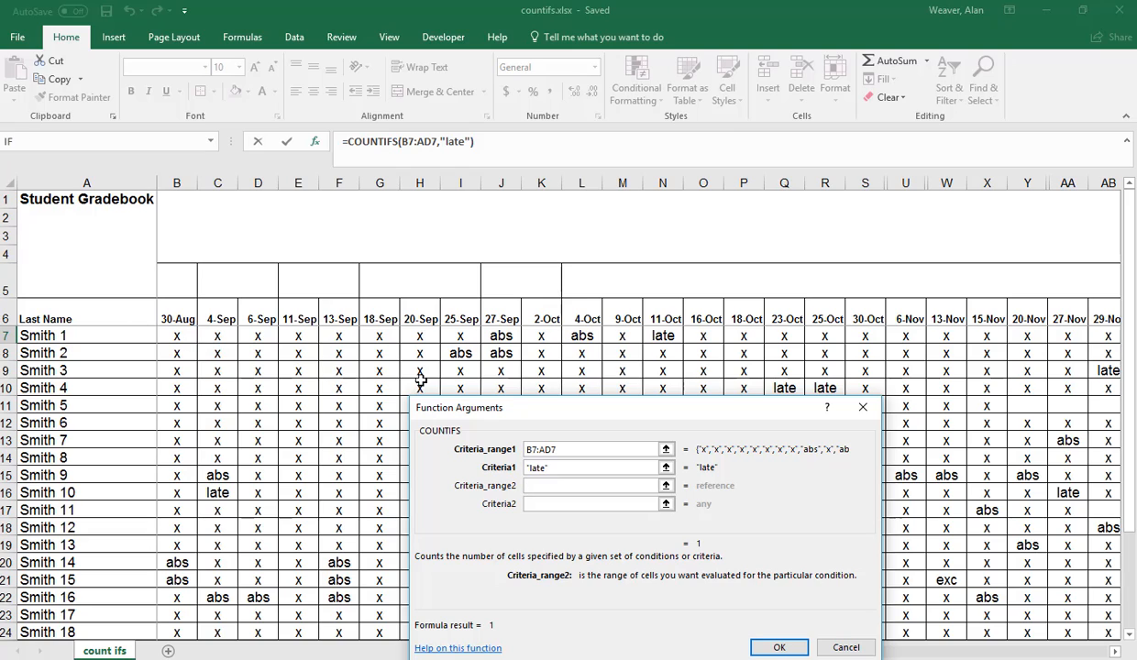
Step: Add b7:ad7 as the second criteria range with the criterion "abs" and enter the COUNTIFS formula
{"action": "type", "text": "b"}
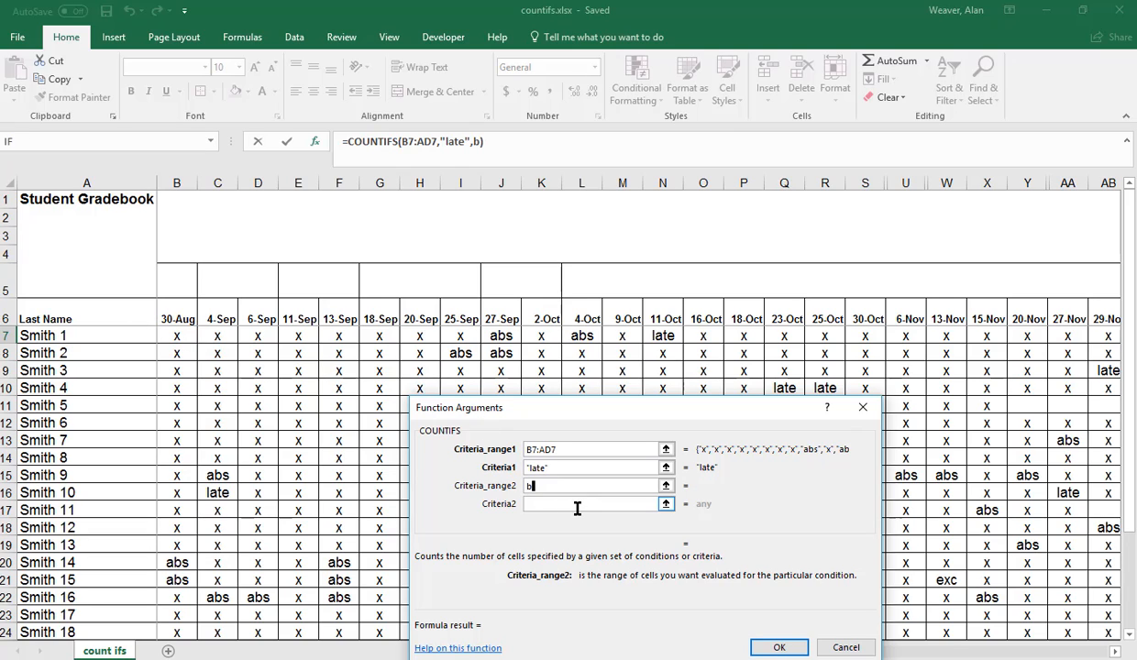
{"action": "type", "text": "7:ad7"}
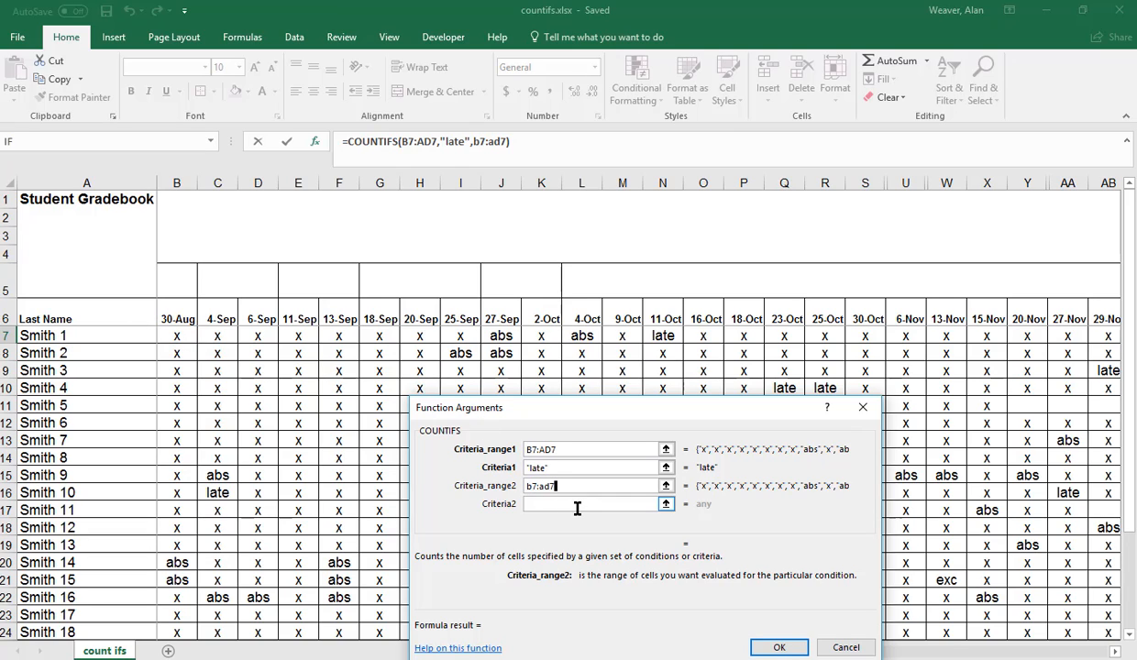
{"action": "left_click", "coordinate": [577, 505]}
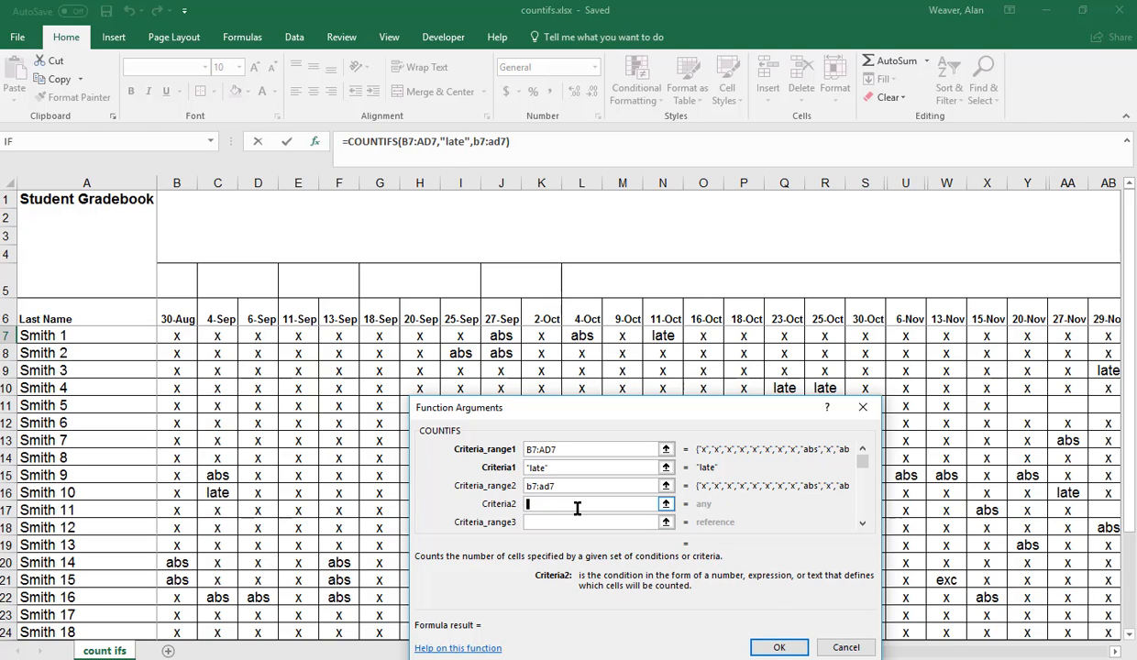
{"action": "type", "text": "abs"}
{"action": "left_click", "coordinate": [780, 648]}
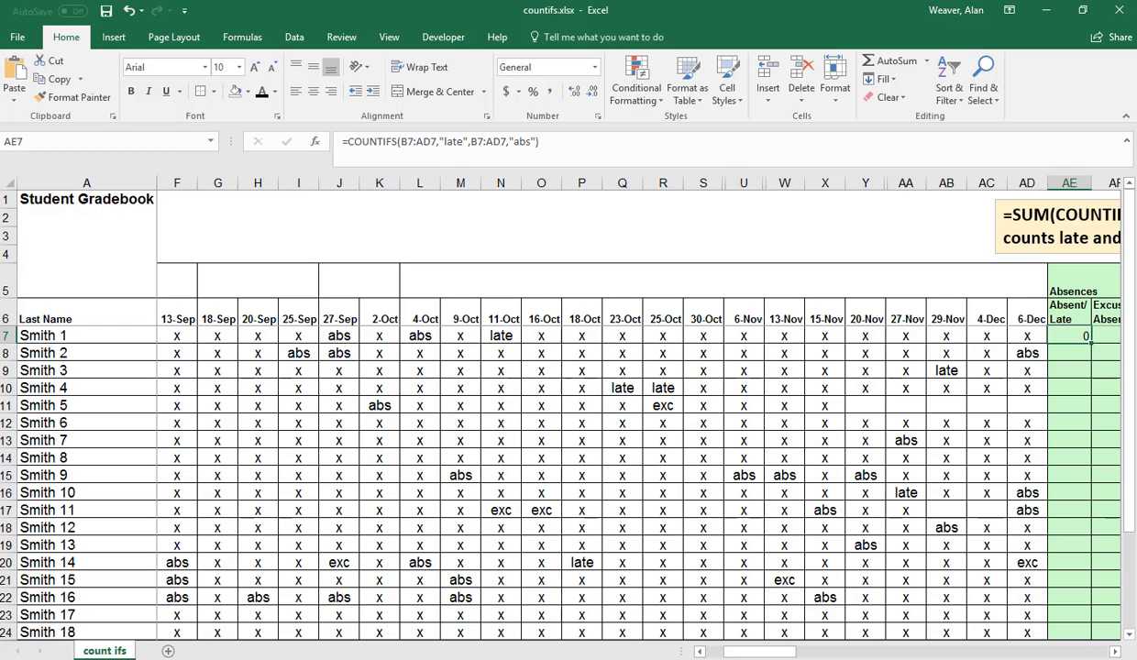
Step: Clear the COUNTIFS formula from the first student's Absent/Late cell, AE7
{"action": "scroll", "coordinate": [568, 405], "scroll_direction": "up", "scroll_amount": 3}
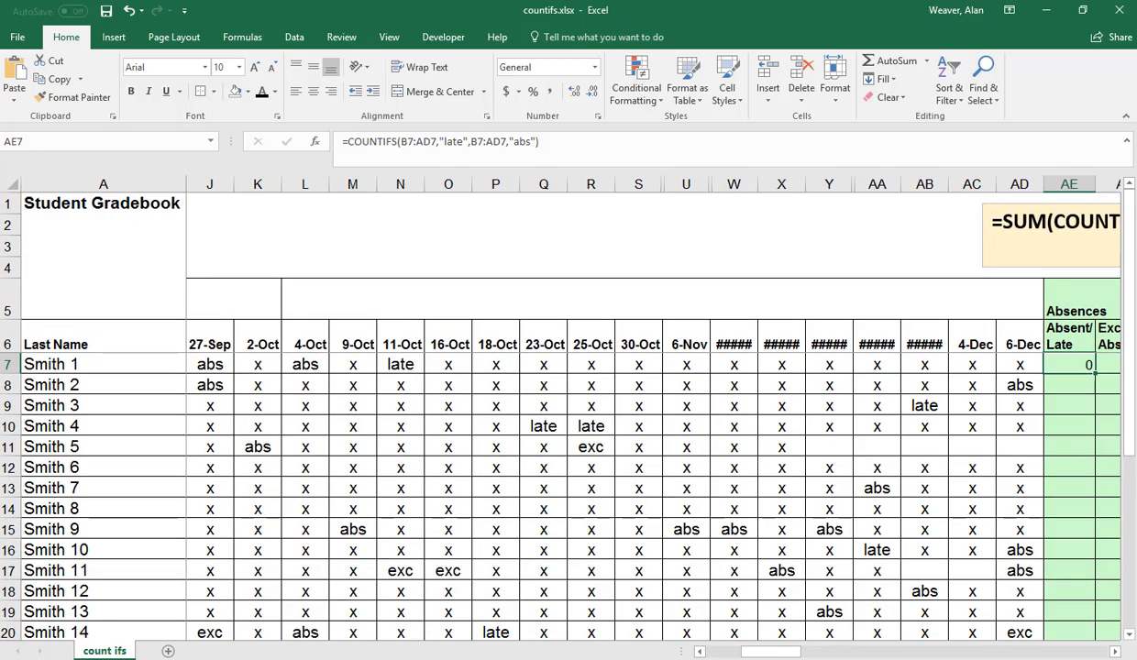
{"action": "scroll", "coordinate": [569, 406], "scroll_direction": "down", "scroll_amount": 2}
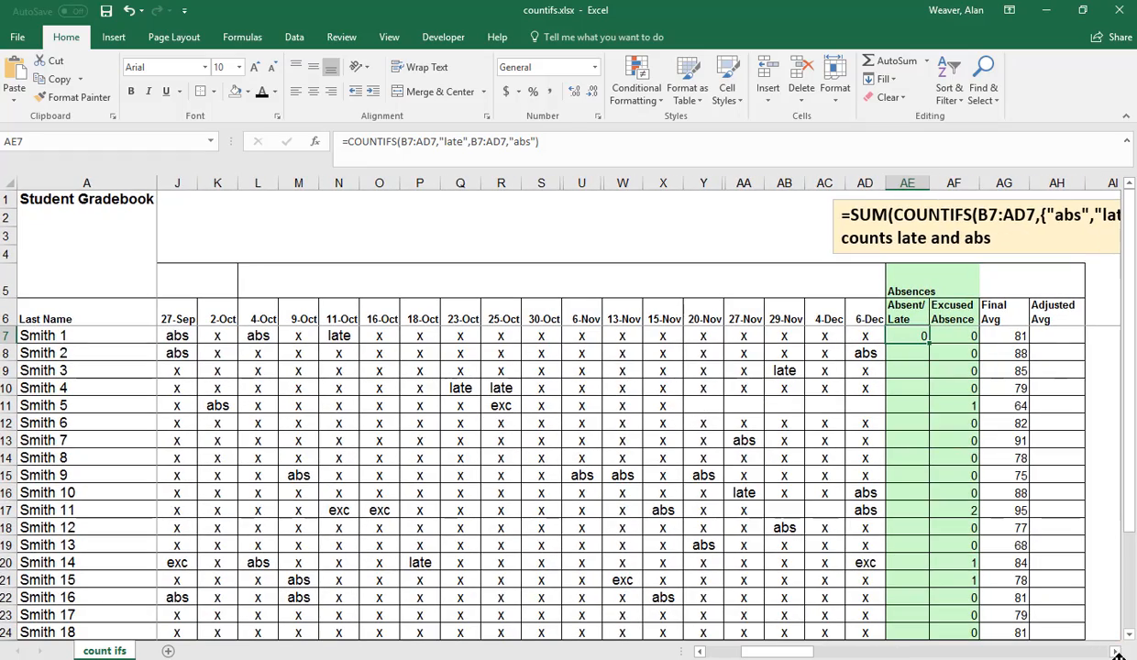
{"action": "left_click", "coordinate": [1115, 651]}
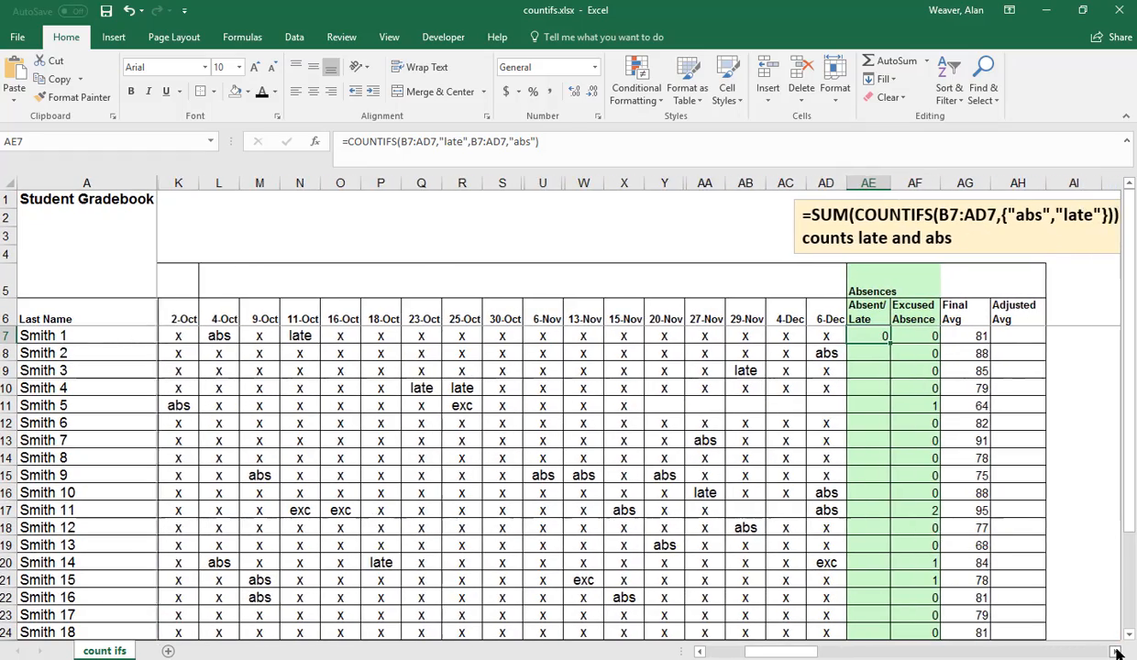
{"action": "left_click", "coordinate": [1116, 651]}
{"action": "left_click", "coordinate": [1115, 651]}
{"action": "left_click", "coordinate": [899, 421]}
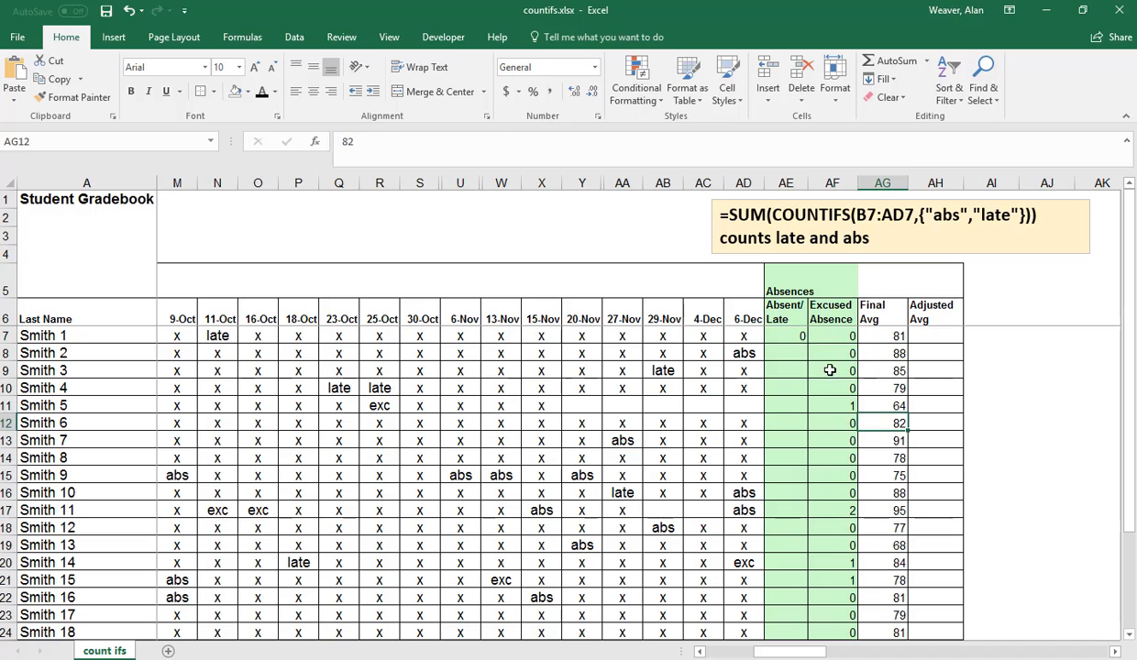
{"action": "left_click", "coordinate": [796, 336]}
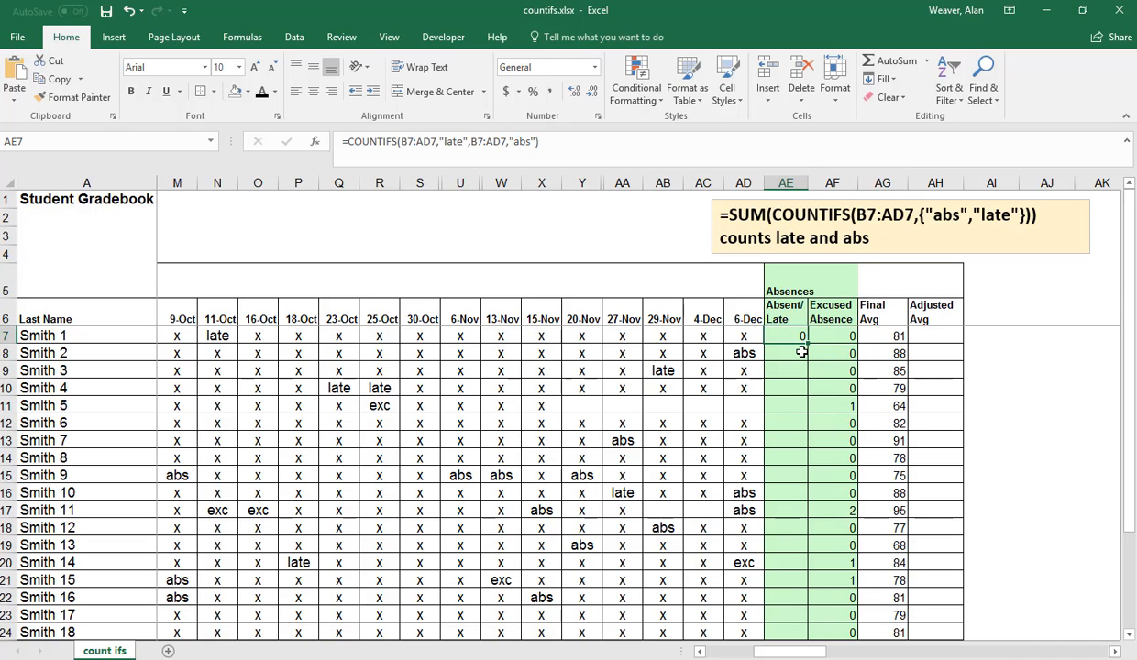
{"action": "key", "text": "Delete"}
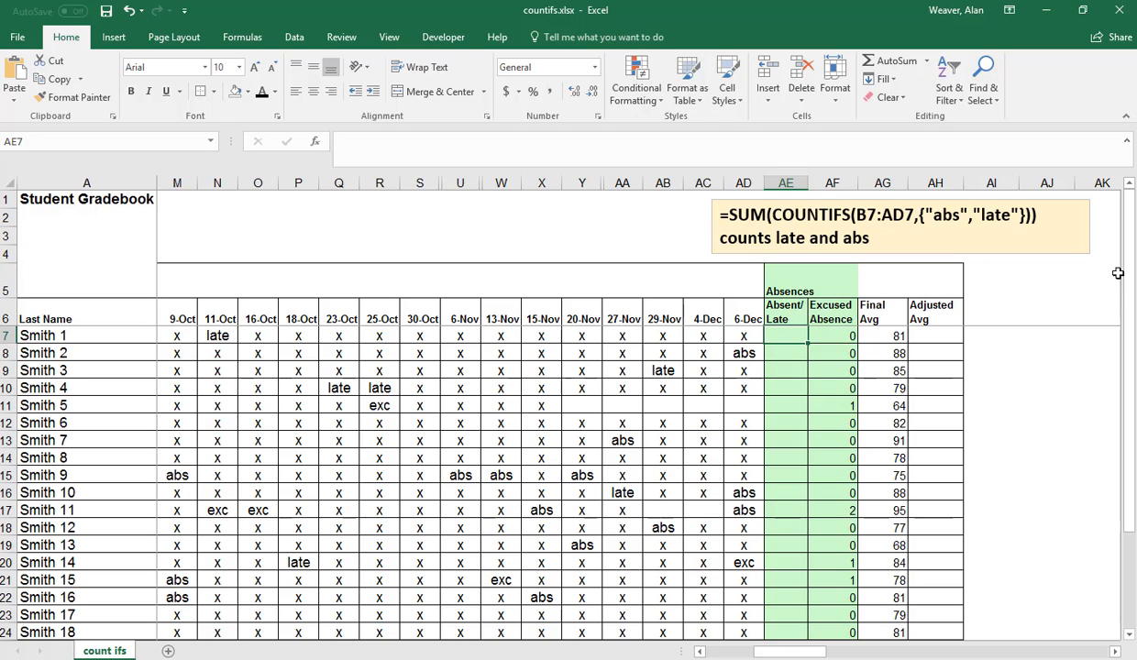
Step: Copy the formula =SUM(COUNTIFS(B7:AD7,{"abs","late"})) from the text box and enter it in AE7
{"action": "mouse_move", "coordinate": [1041, 216]}
{"action": "left_mouse_down"}
{"action": "mouse_move", "coordinate": [1060, 221]}
{"action": "mouse_move", "coordinate": [677, 208]}
{"action": "left_mouse_up"}
{"action": "key", "text": "ctrl+c"}
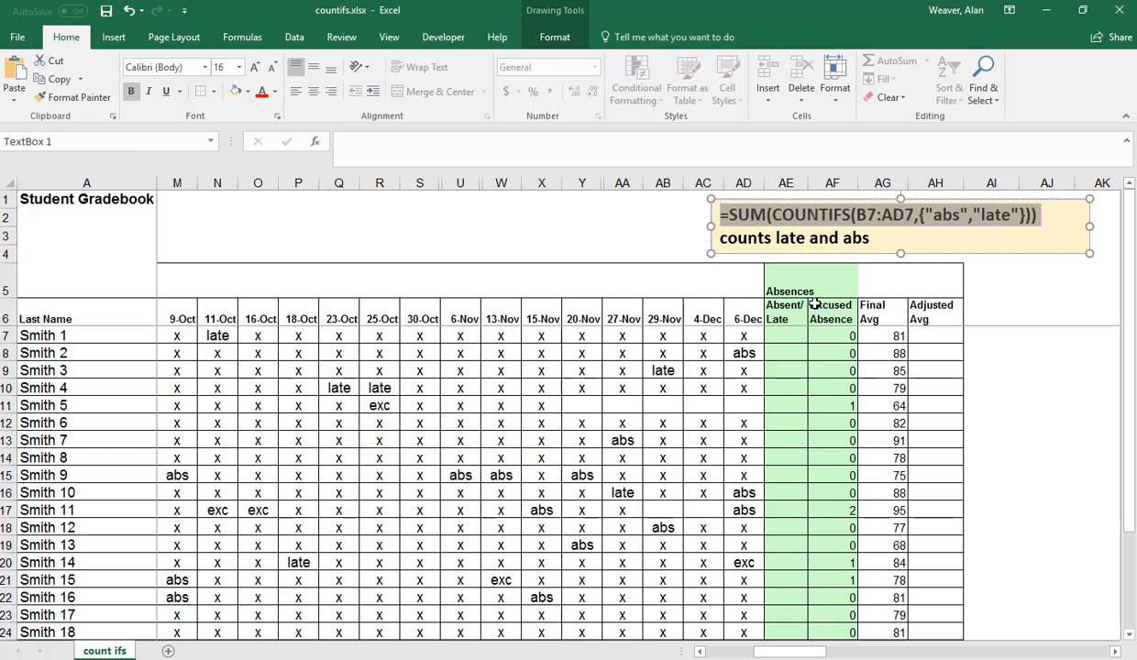
{"action": "left_click", "coordinate": [771, 333]}
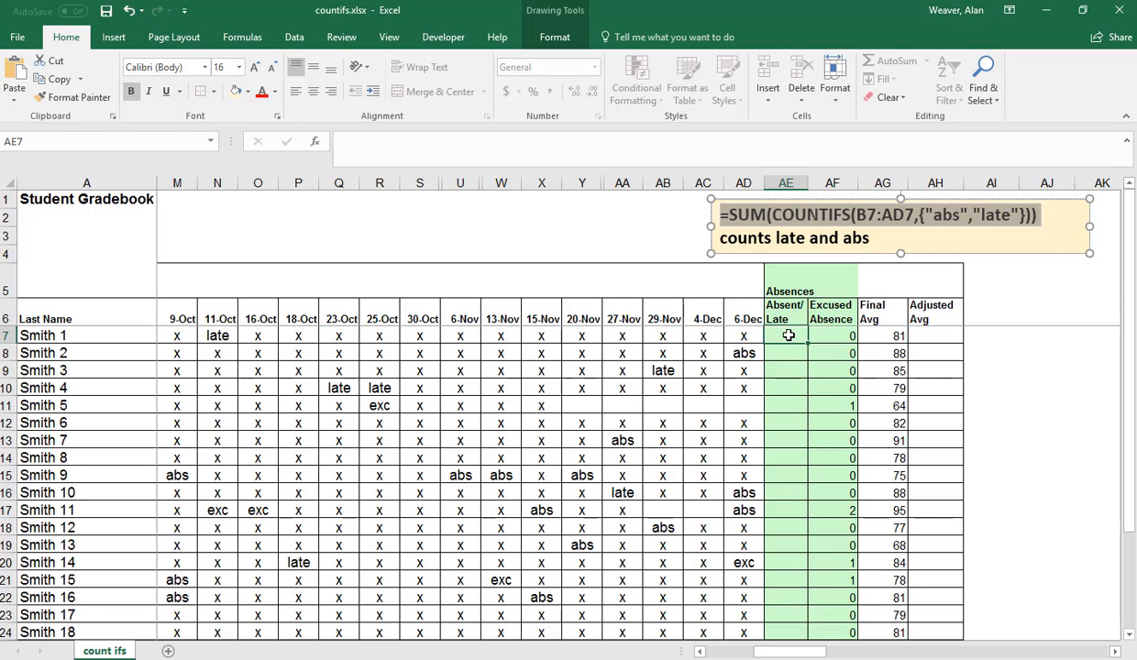
{"action": "left_click", "coordinate": [359, 147]}
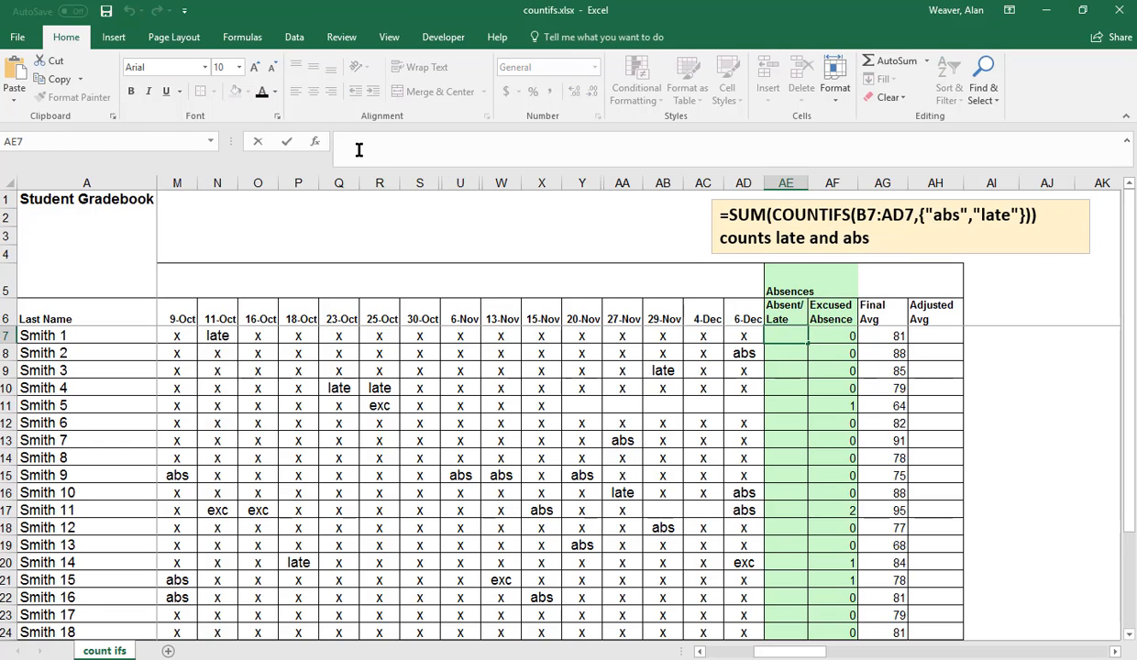
{"action": "key", "text": "ctrl+v"}
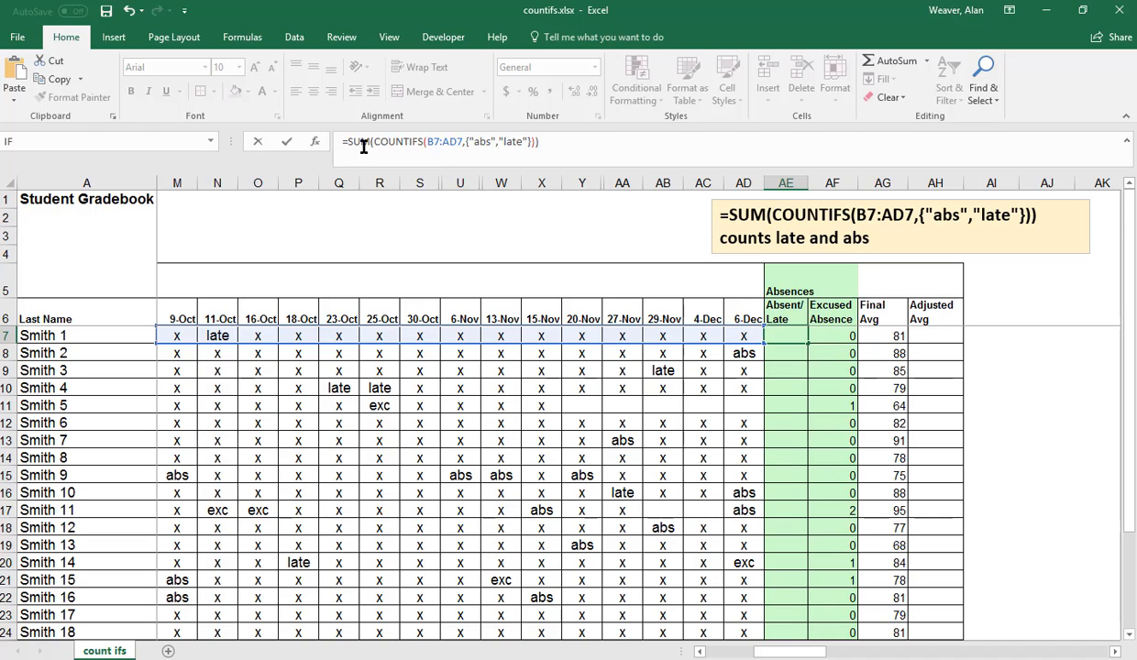
{"action": "key", "text": "BackSpace"}
{"action": "key", "text": "Return"}
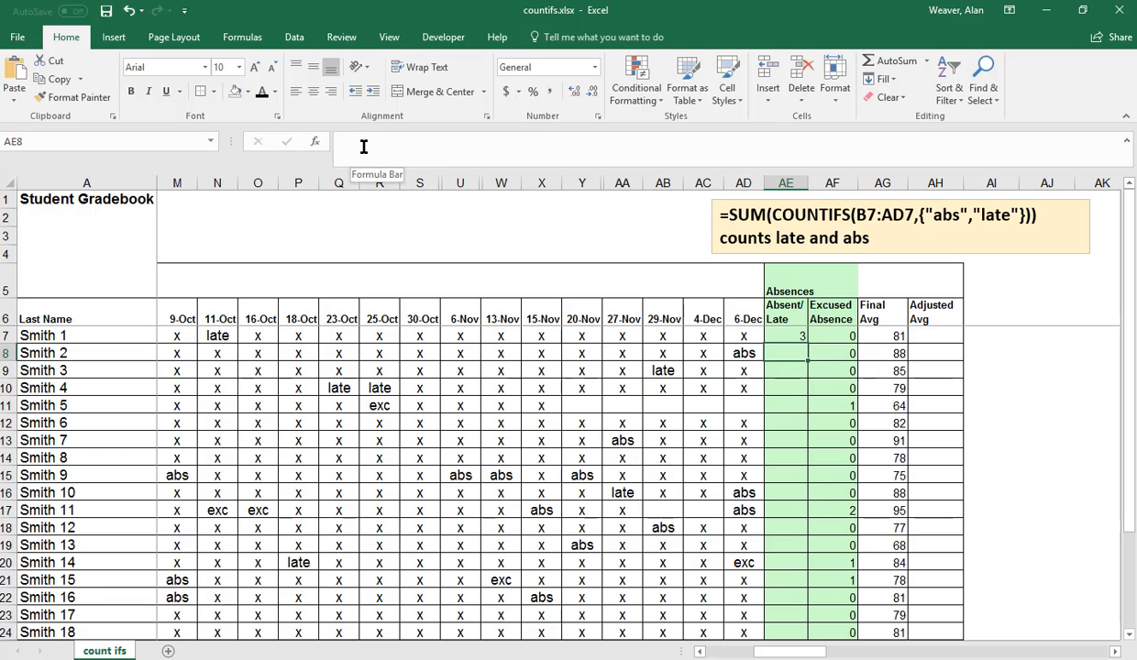
Step: Check the first student's absent and late marks across row 7 against the result in AE7
{"action": "key", "text": "Up"}
{"action": "key", "text": "Left"}
{"action": "key", "text": "Left"}
{"action": "key", "text": "Left"}
{"action": "key", "text": "Left"}
{"action": "key", "text": "Left"}
{"action": "key", "text": "Left"}
{"action": "key", "text": "Left"}
{"action": "key", "text": "Left"}
{"action": "key", "text": "Left"}
{"action": "key", "text": "Left"}
{"action": "key", "text": "Left"}
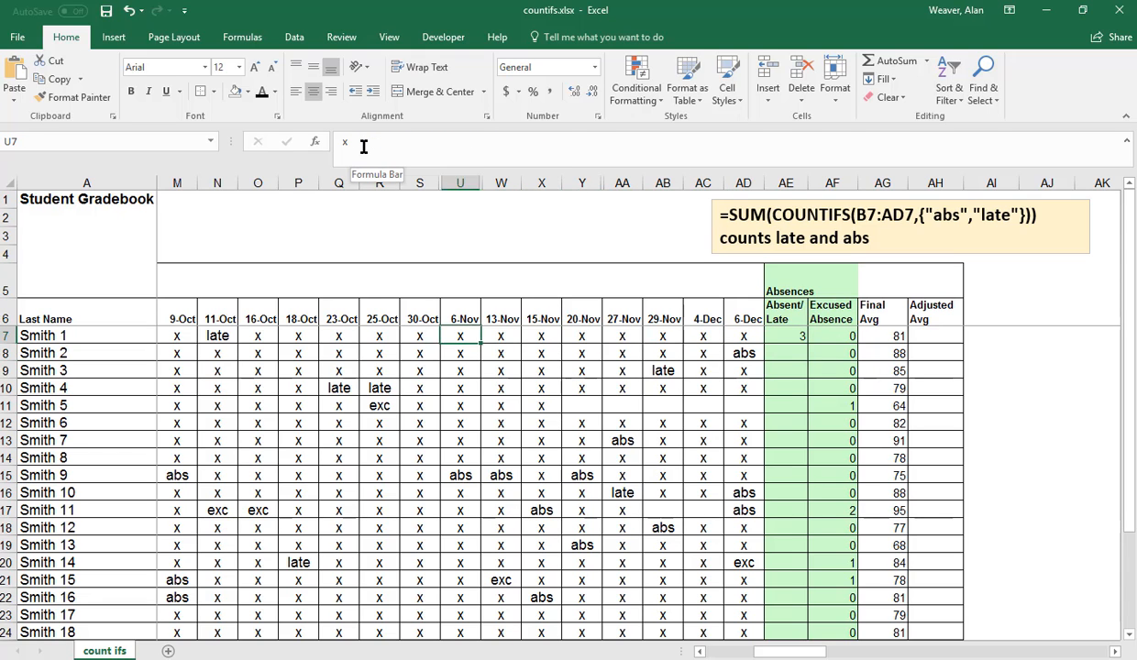
{"action": "key", "text": "Left"}
{"action": "key", "text": "Left"}
{"action": "key", "text": "Left"}
{"action": "key", "text": "Left"}
{"action": "key", "text": "Left"}
{"action": "key", "text": "Left"}
{"action": "key", "text": "Left"}
{"action": "key", "text": "Left"}
{"action": "key", "text": "Left"}
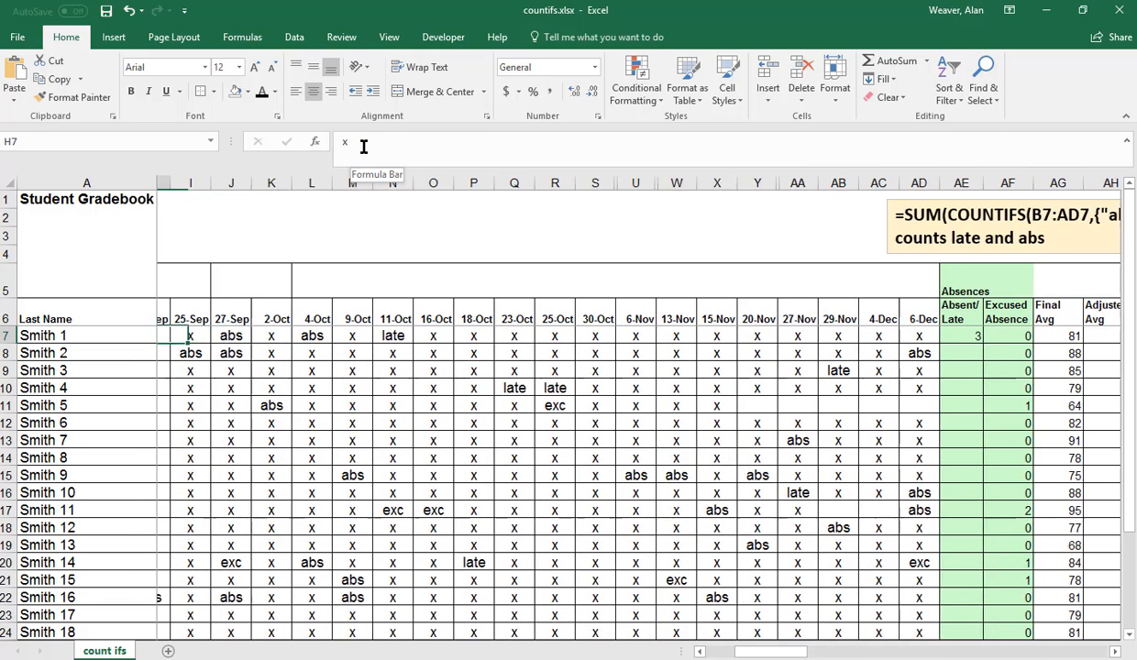
{"action": "key", "text": "Left"}
{"action": "key", "text": "Right"}
{"action": "key", "text": "Right"}
{"action": "key", "text": "Right"}
{"action": "key", "text": "Right"}
{"action": "key", "text": "Right"}
{"action": "key", "text": "Right"}
{"action": "key", "text": "Right"}
{"action": "key", "text": "Right"}
{"action": "key", "text": "Right"}
{"action": "key", "text": "Right"}
{"action": "key", "text": "Right"}
{"action": "key", "text": "Right"}
{"action": "key", "text": "Right"}
{"action": "key", "text": "Right"}
{"action": "key", "text": "Right"}
{"action": "key", "text": "Right"}
{"action": "key", "text": "Right"}
{"action": "key", "text": "Right"}
{"action": "key", "text": "Right"}
{"action": "key", "text": "Right"}
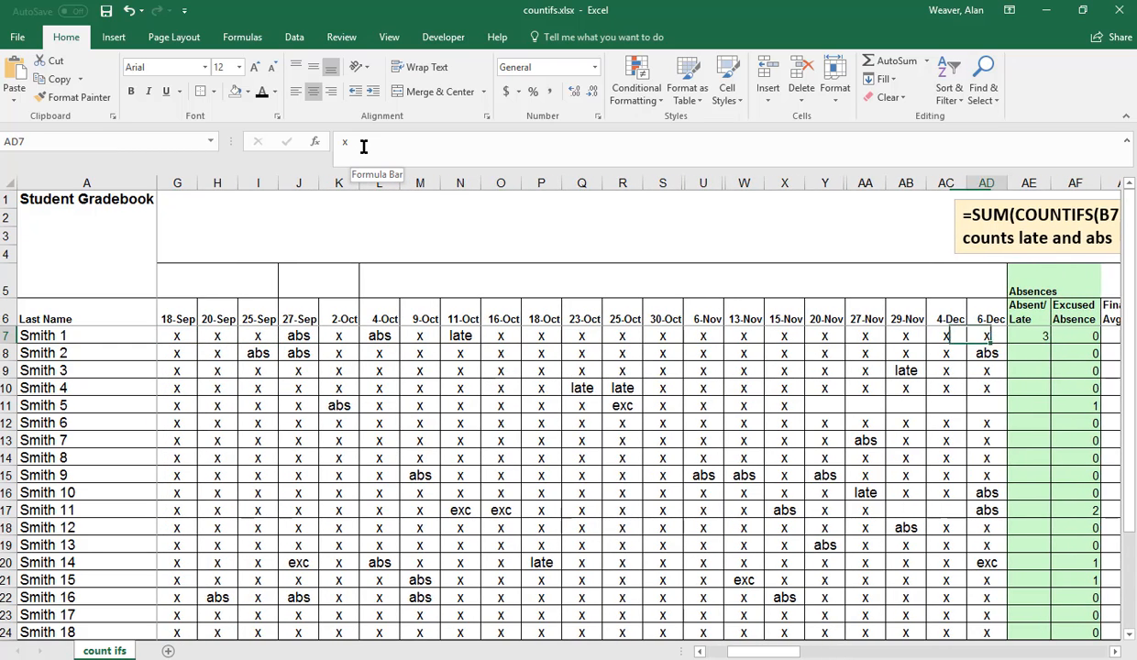
{"action": "key", "text": "Left"}
{"action": "key", "text": "Left"}
{"action": "key", "text": "Left"}
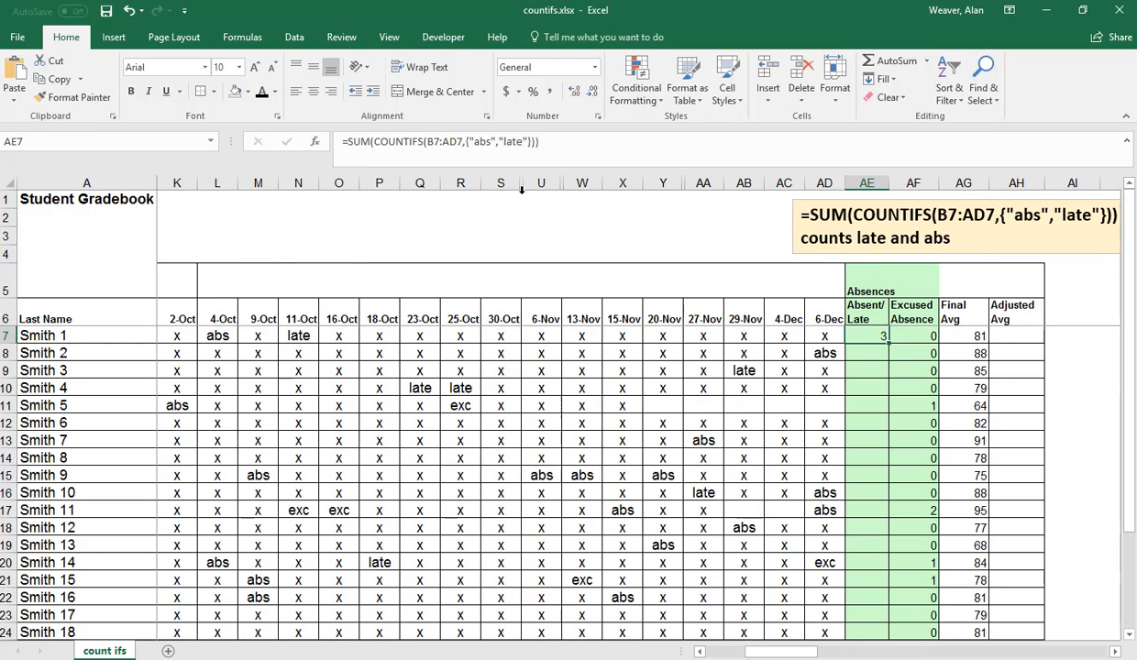
Step: Move the formula text box left so it sits above the date columns, clear of the Absences columns, and select AE7
{"action": "left_click", "coordinate": [876, 211]}
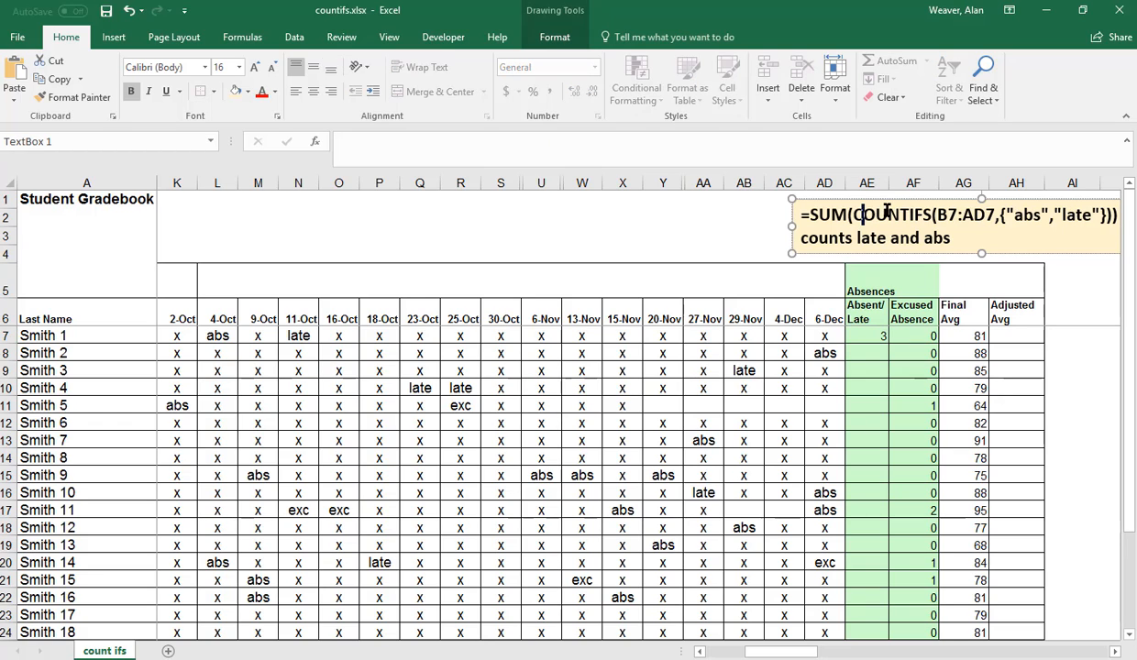
{"action": "left_click_drag", "start_coordinate": [895, 199], "coordinate": [555, 199]}
{"action": "left_click", "coordinate": [864, 235]}
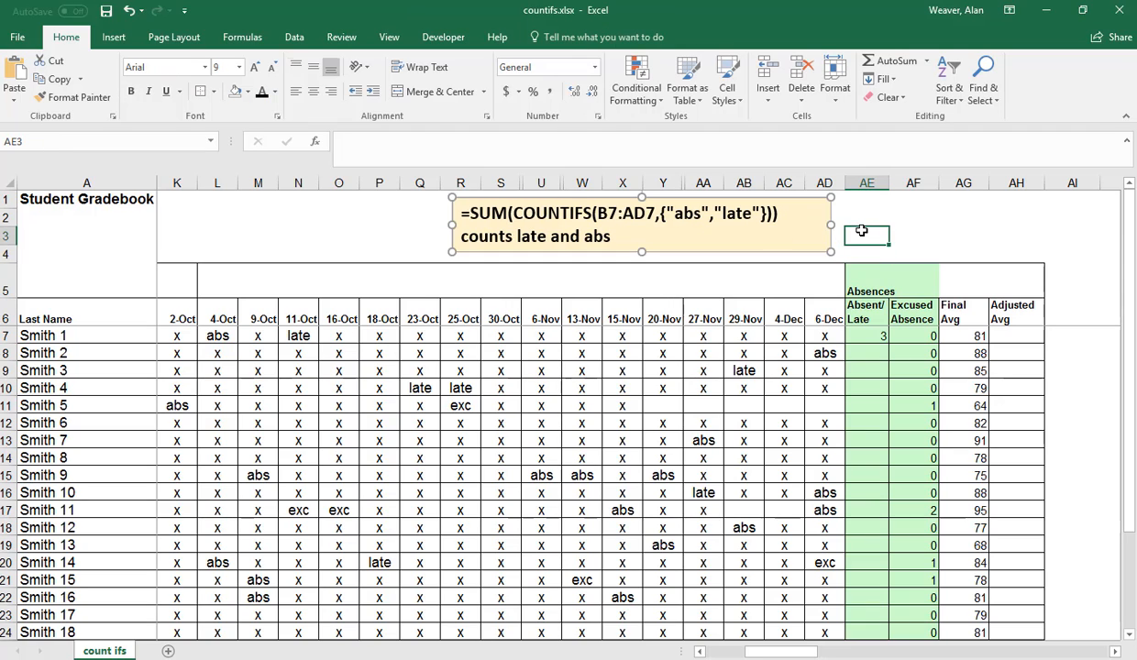
{"action": "left_click", "coordinate": [864, 336]}
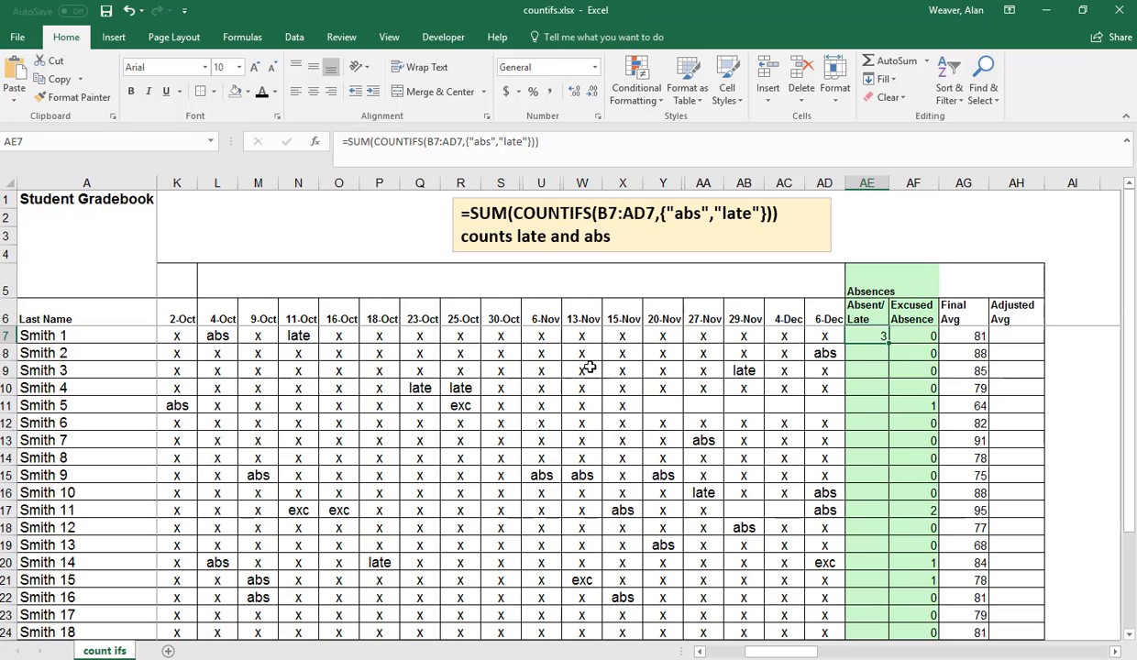
Step: Enter "ill" as the first student's attendance mark for 13-Nov in W7
{"action": "left_click", "coordinate": [588, 337]}
{"action": "type", "text": "ill"}
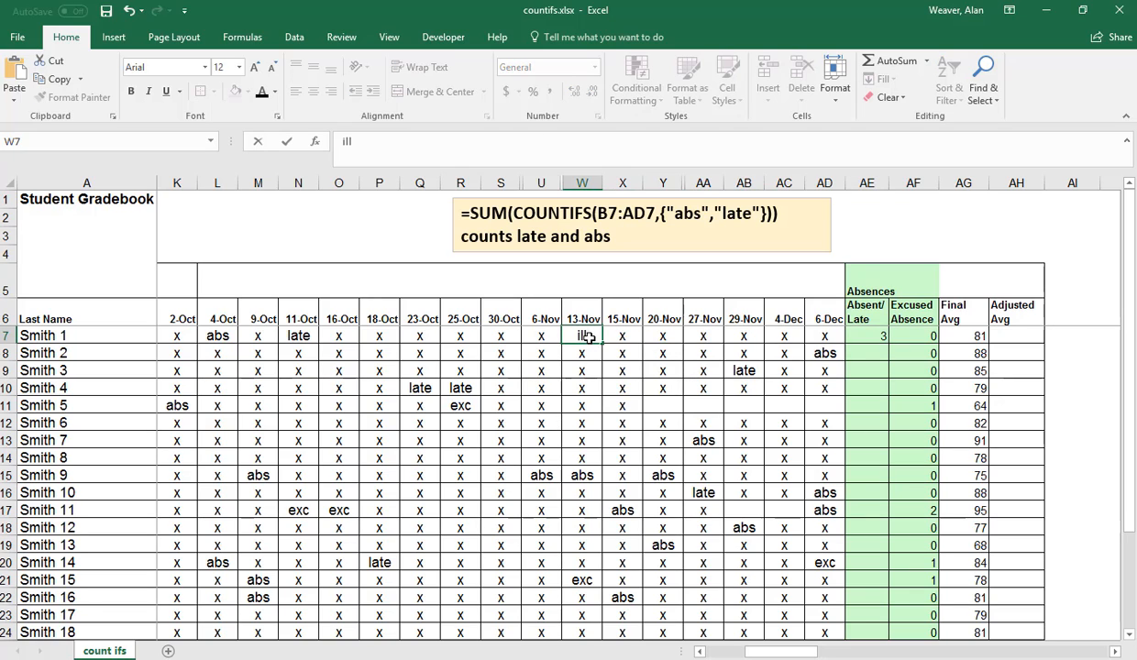
{"action": "key", "text": "ctrl+Return"}
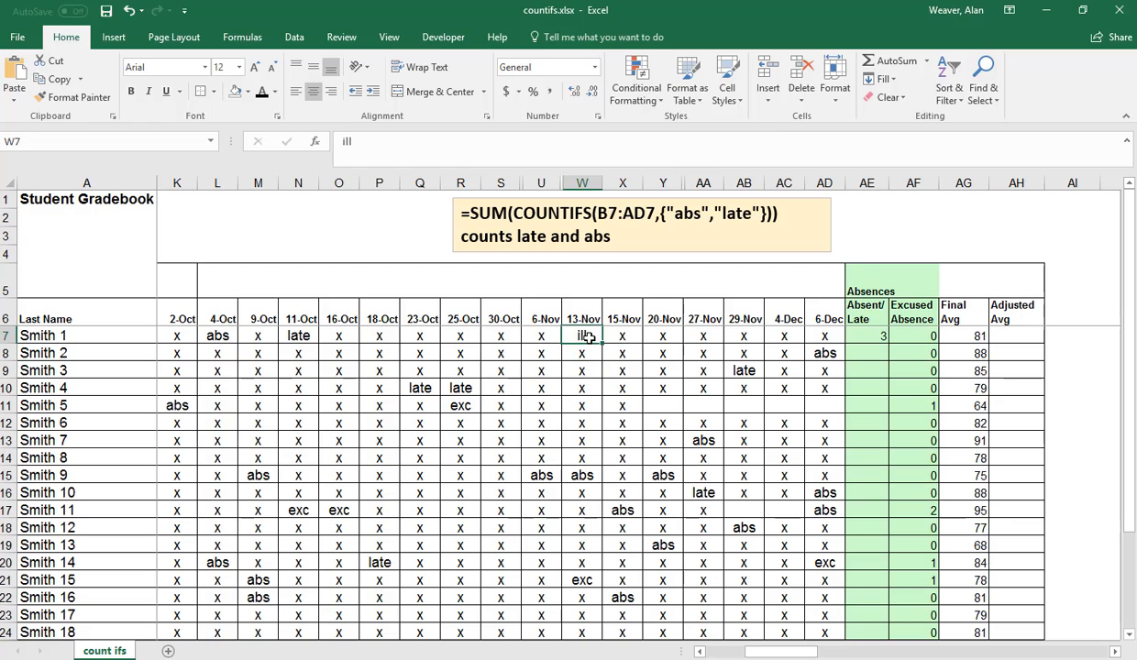
Step: Add "ill" as a third criterion to the formula in the text box, making it =SUM(COUNTIFS(B7:AD7,{"abs","late","ill"}))
{"action": "left_click", "coordinate": [751, 215]}
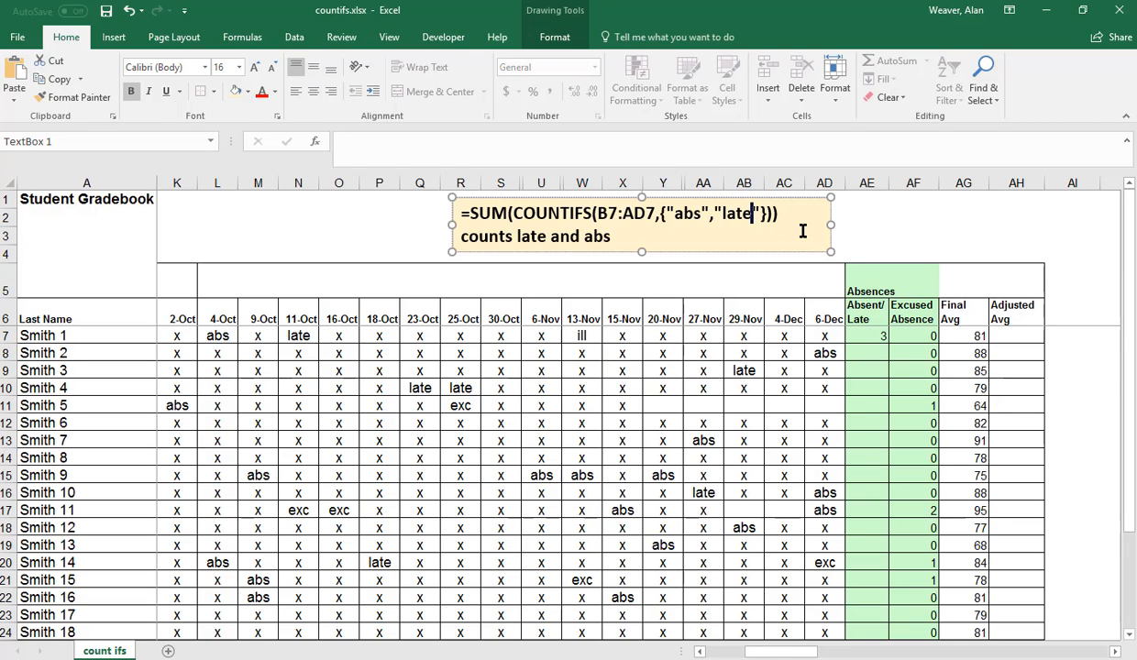
{"action": "key", "text": "Right"}
{"action": "type", "text": ",\"ill\""}
Step: Try adding "ill" as a third criterion to the COUNTIFS formula in AE7, and undo that edit
{"action": "left_click", "coordinate": [879, 337]}
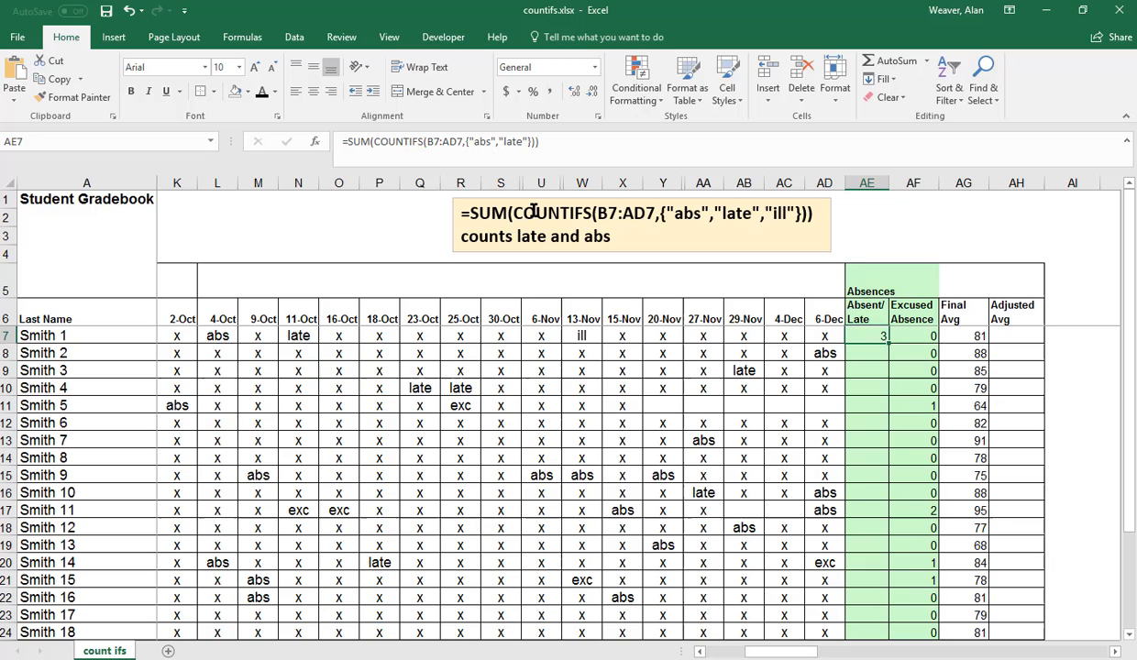
{"action": "left_click", "coordinate": [527, 142]}
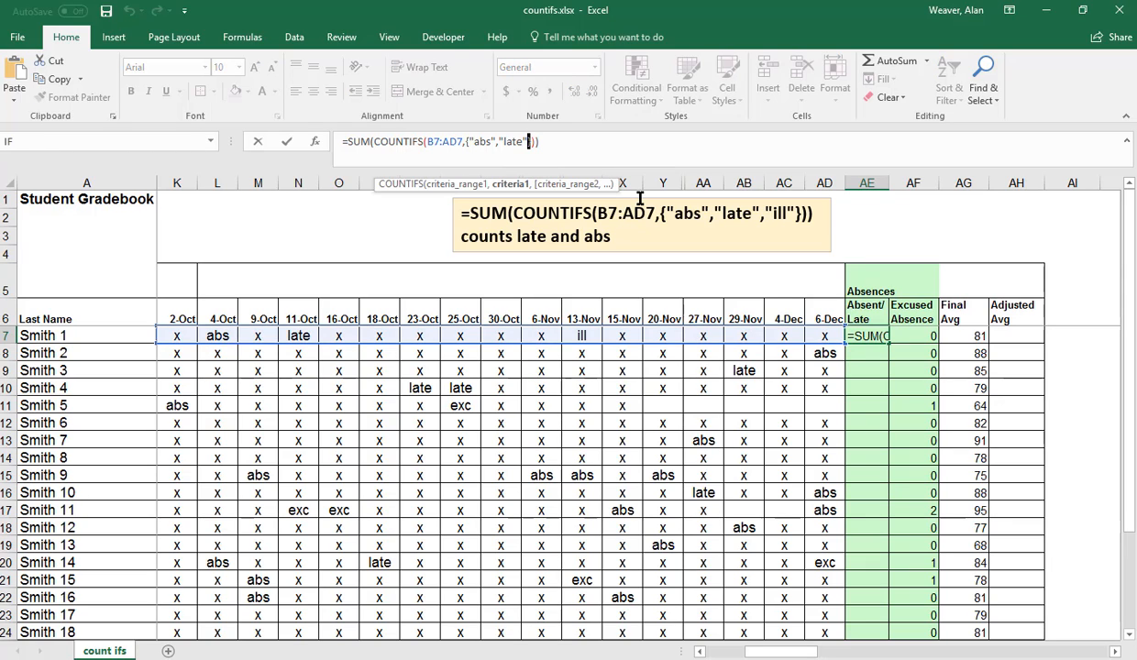
{"action": "type", "text": ",\"ill\""}
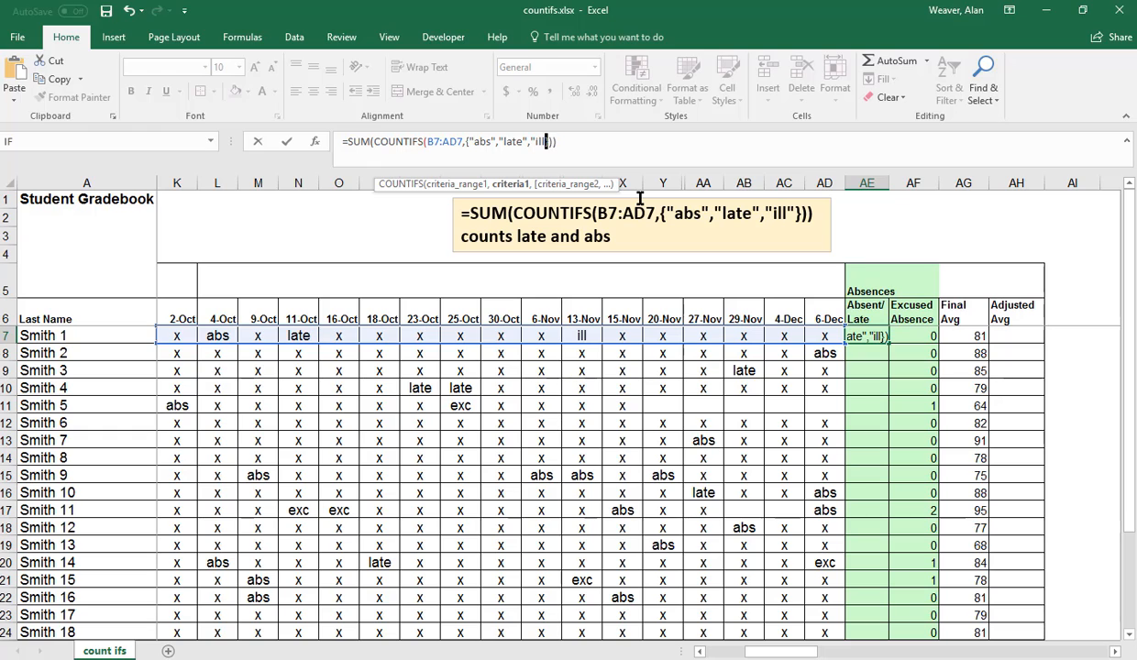
{"action": "key", "text": "Return"}
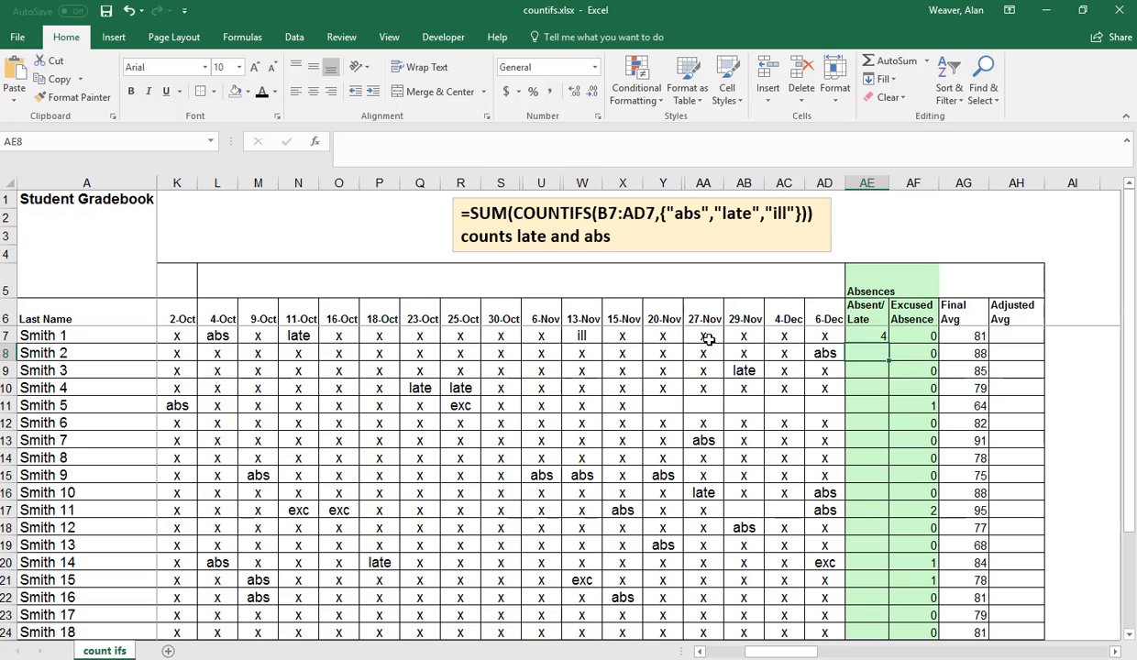
{"action": "key", "text": "ctrl+z"}
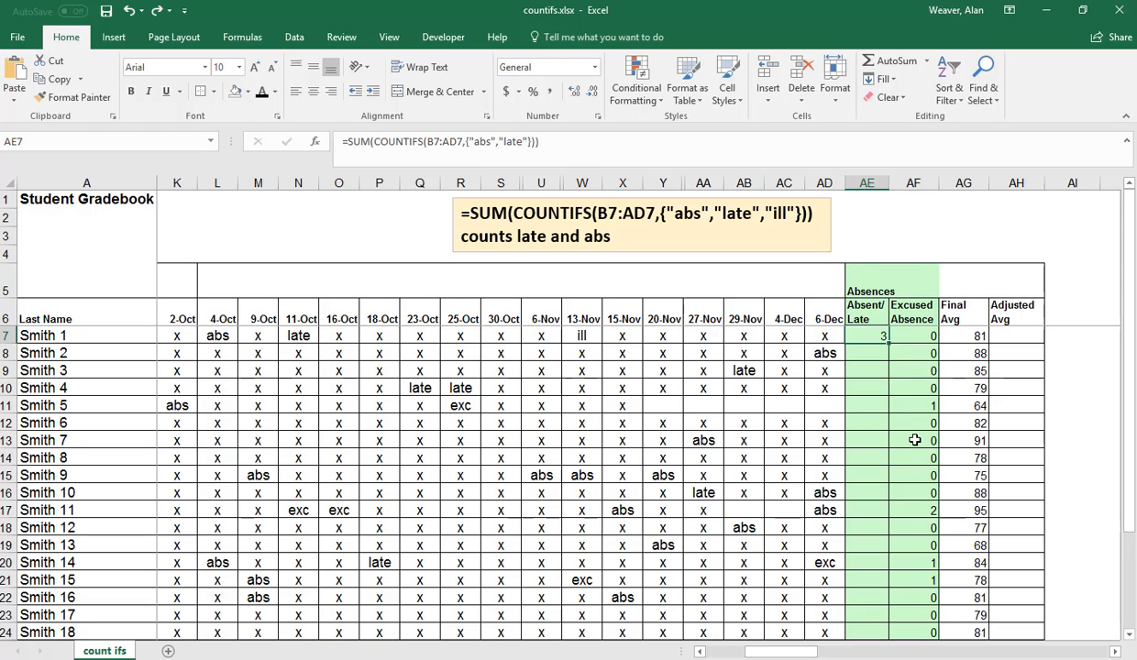
Step: Enter "x" as the first student's attendance mark for 13-Nov in W7
{"action": "left_click", "coordinate": [583, 337]}
{"action": "type", "text": "x"}
{"action": "left_click", "coordinate": [623, 387]}
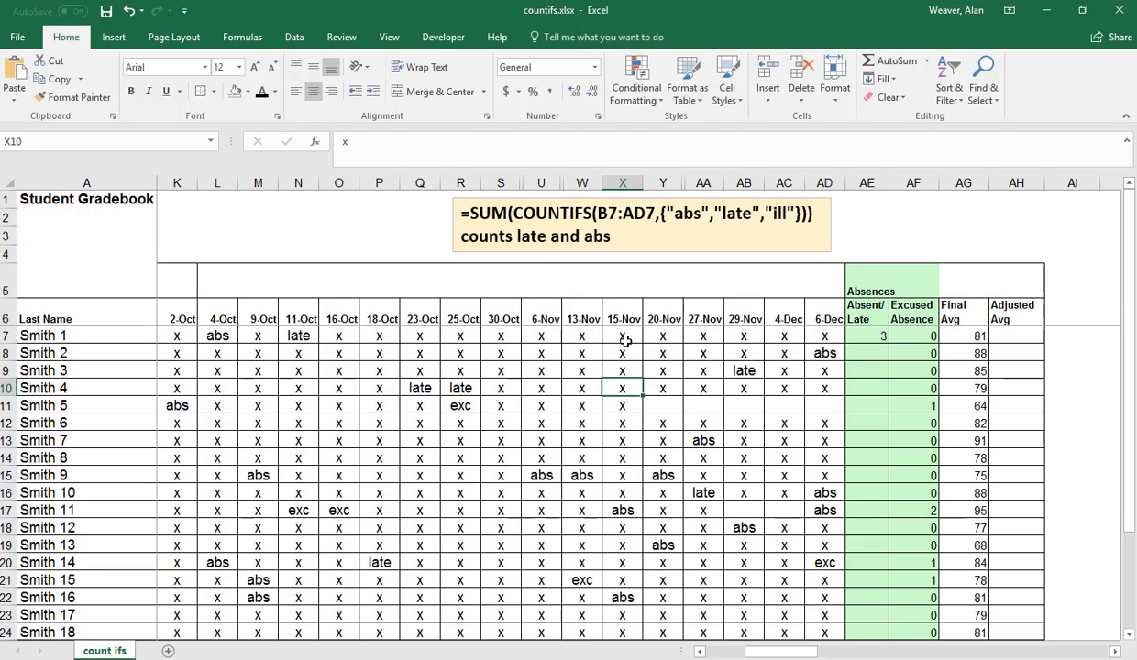
Step: Fill the AE7 formula down the Absent/Late column and check how far down the student rows it extends
{"action": "left_click", "coordinate": [867, 336]}
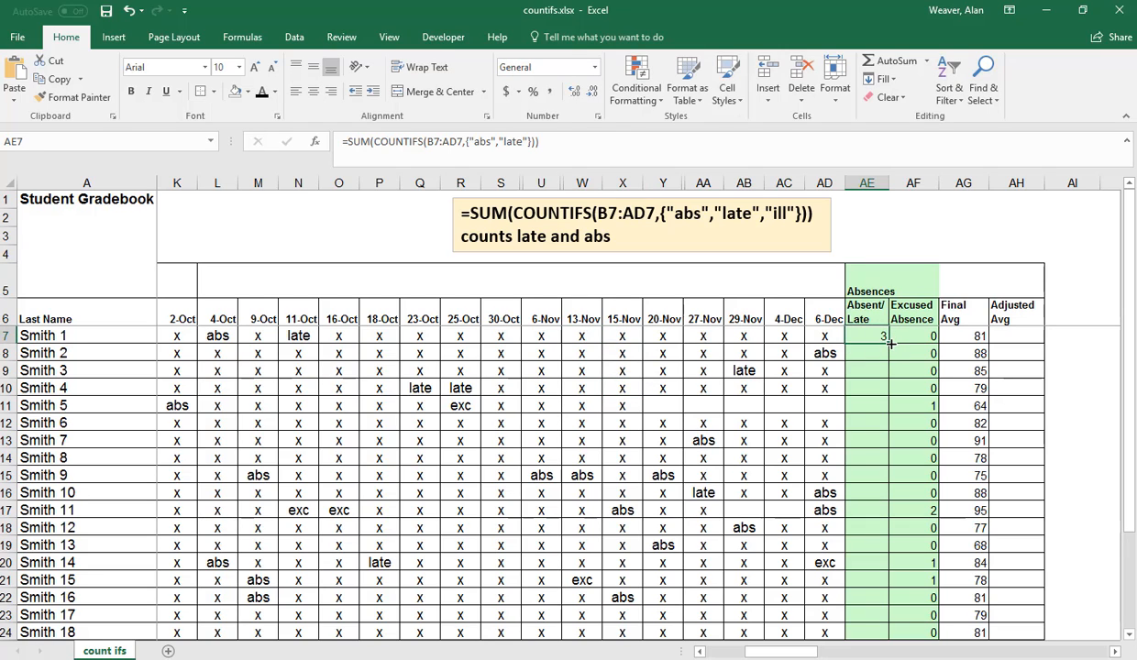
{"action": "double_click", "coordinate": [890, 342]}
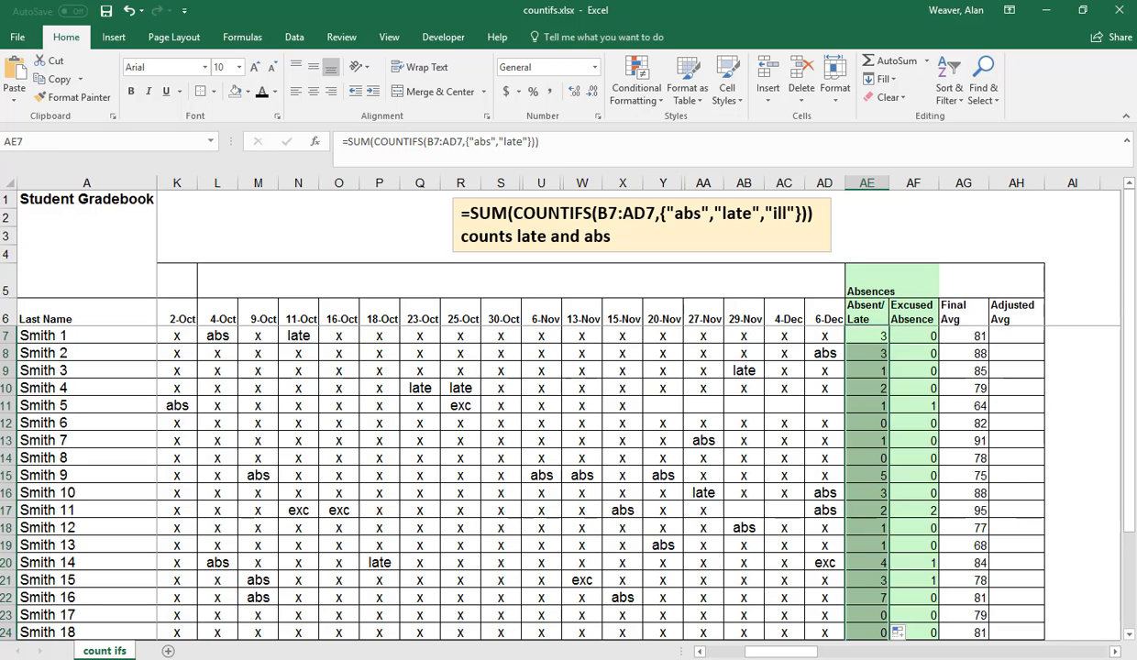
{"action": "left_click", "coordinate": [1131, 634]}
{"action": "left_click", "coordinate": [1131, 634]}
{"action": "left_click", "coordinate": [1131, 635]}
{"action": "left_click", "coordinate": [1131, 635]}
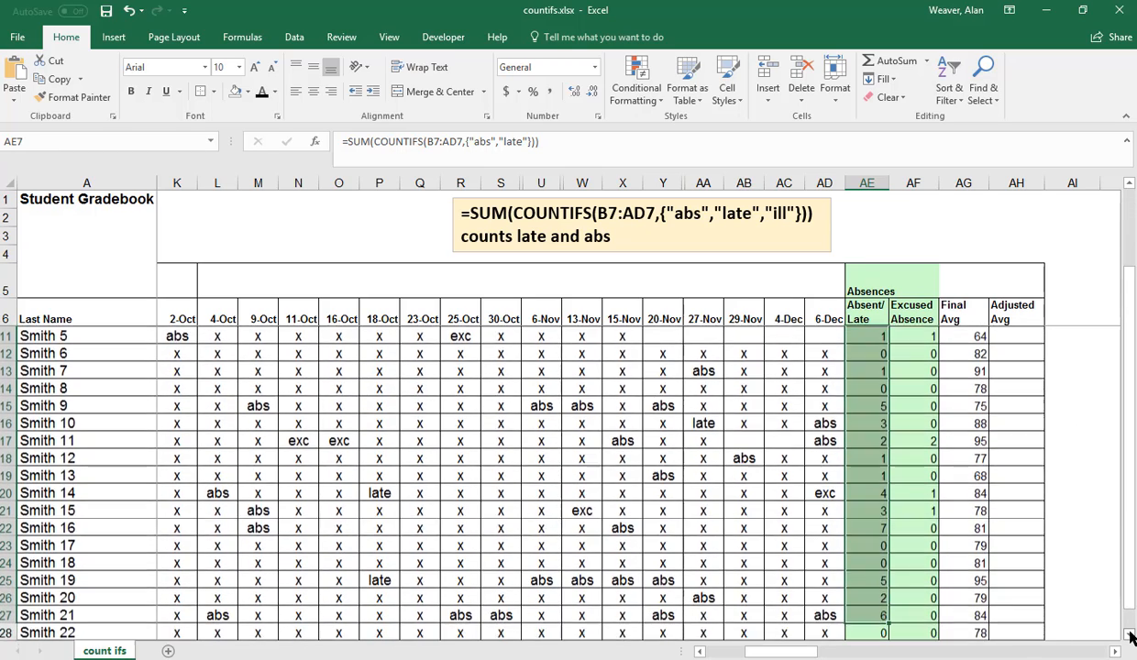
{"action": "left_click", "coordinate": [1131, 635]}
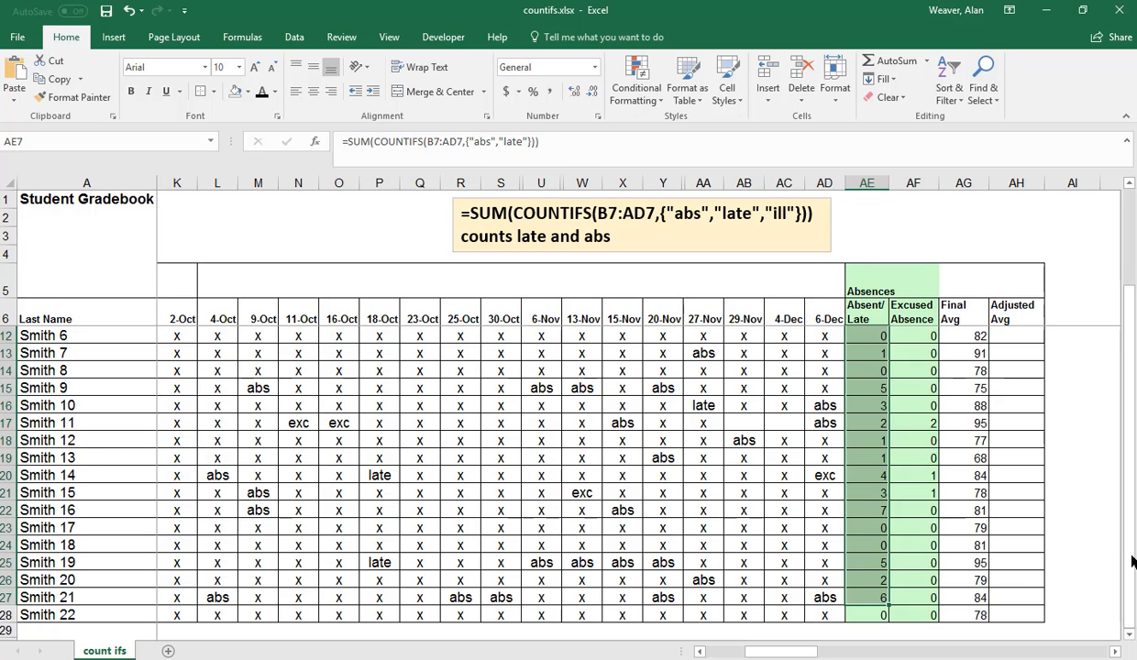
Step: Insert an IF function in AH7 under Adjusted Avg with the logical test AE7>2
{"action": "left_click", "coordinate": [1017, 337]}
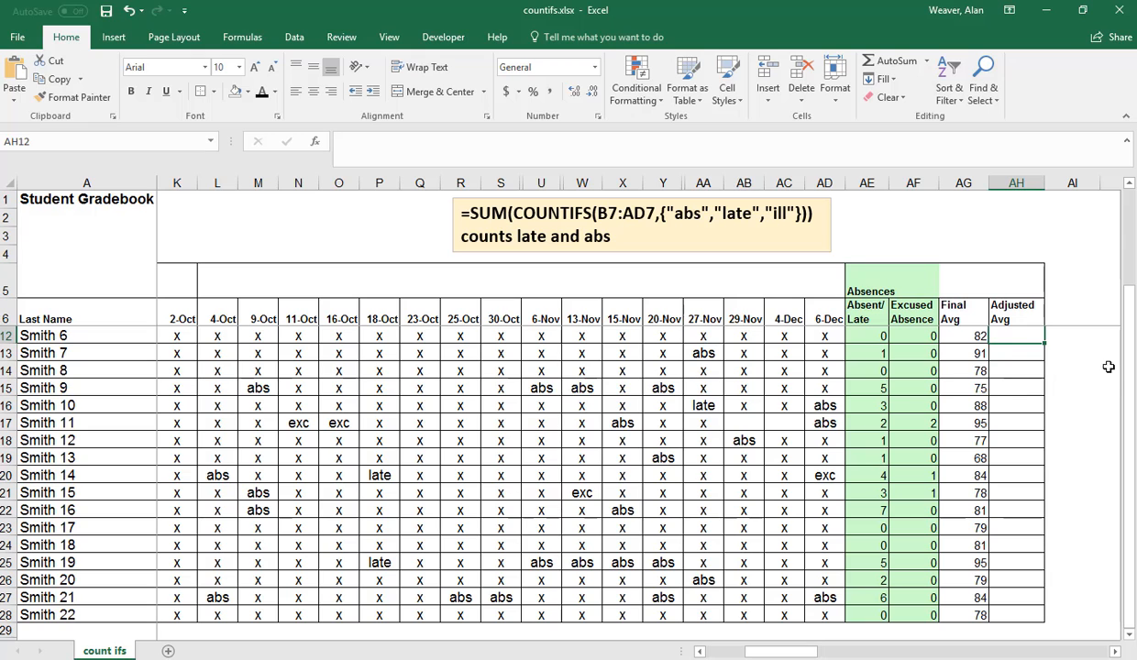
{"action": "left_click_drag", "start_coordinate": [1134, 369], "coordinate": [1131, 359]}
{"action": "left_click", "coordinate": [1026, 336]}
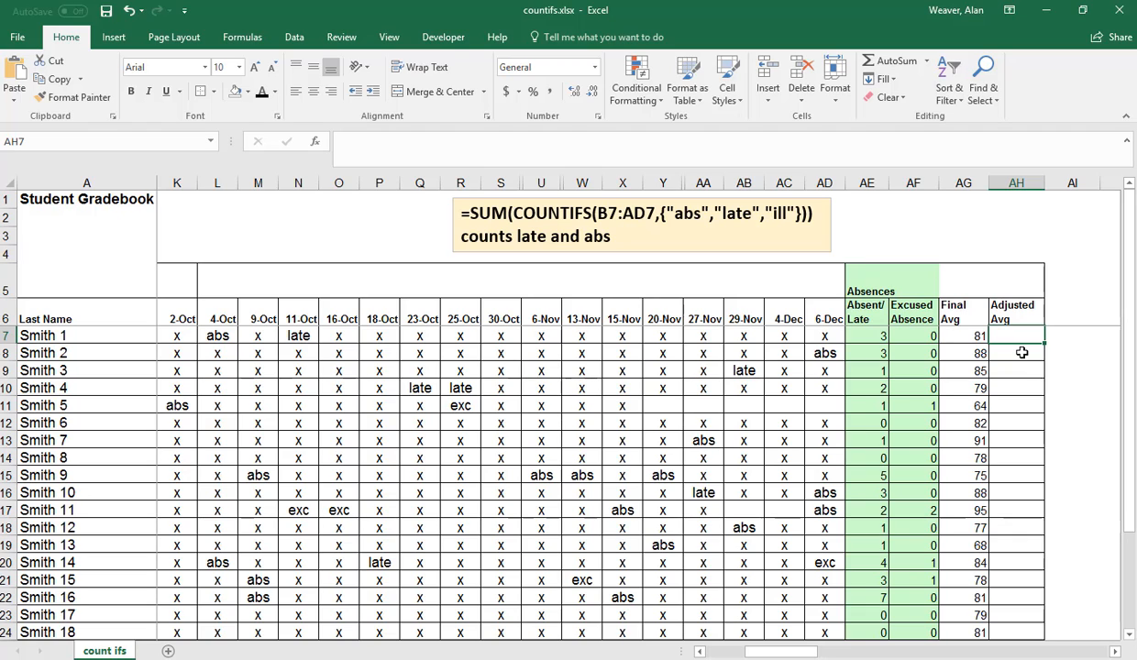
{"action": "left_click", "coordinate": [259, 43]}
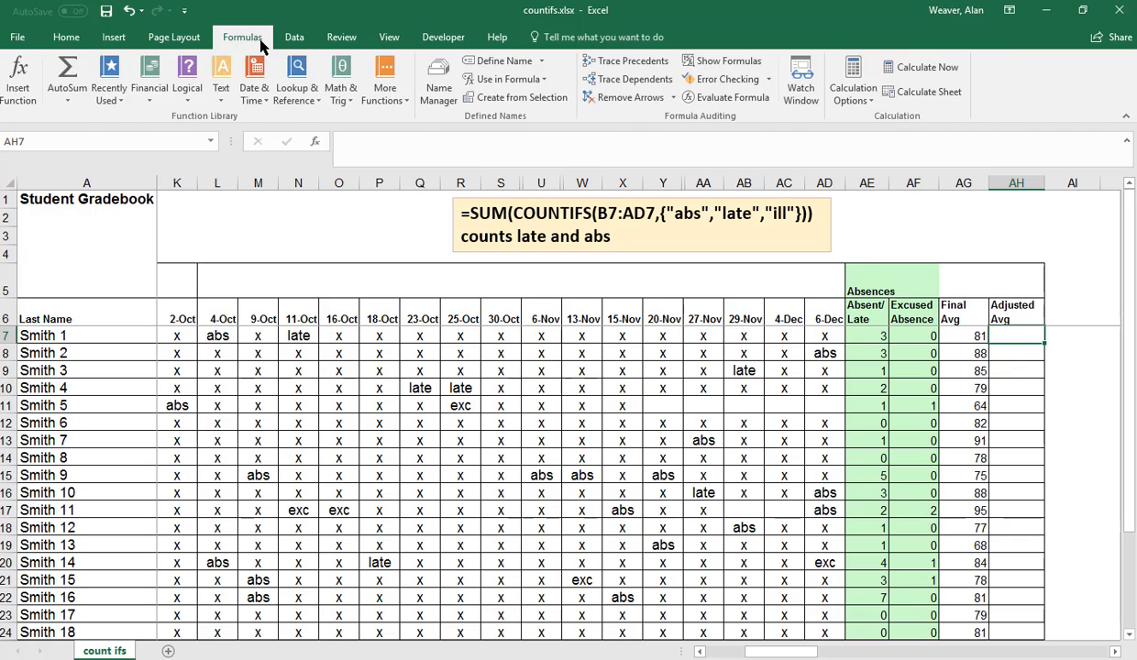
{"action": "left_click", "coordinate": [189, 94]}
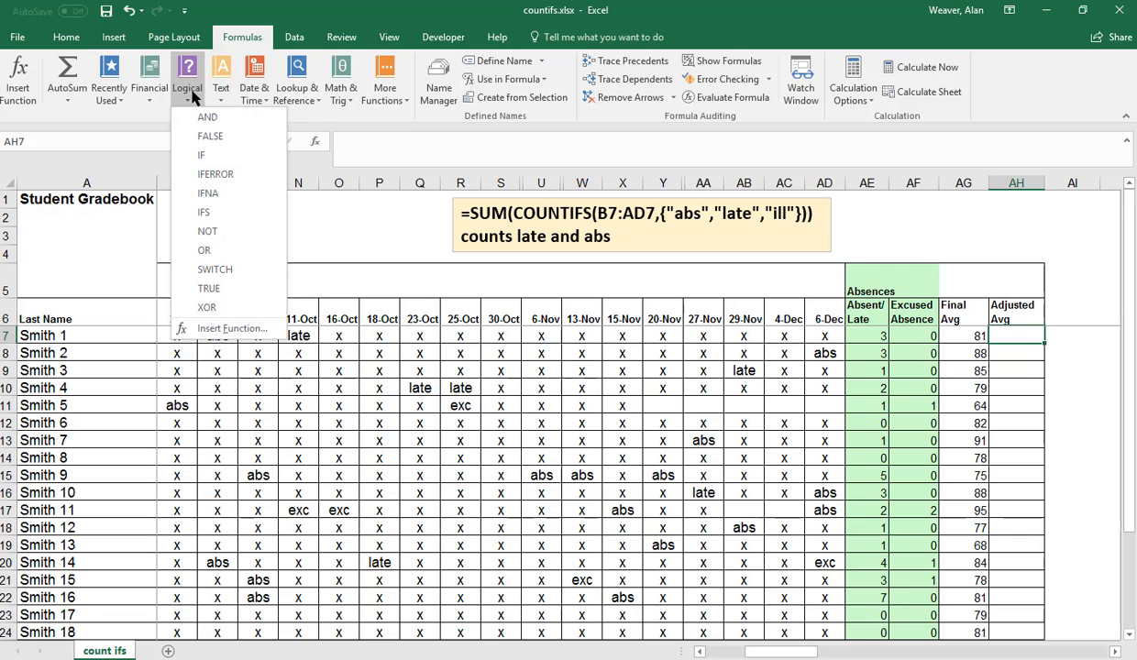
{"action": "left_click", "coordinate": [200, 154]}
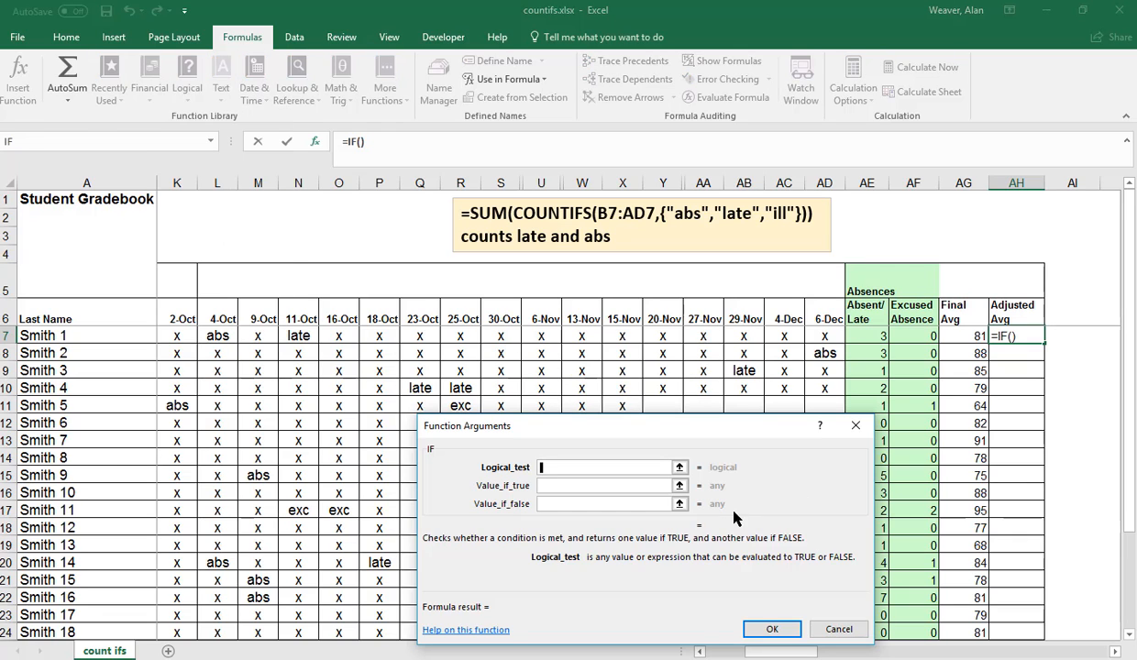
{"action": "left_click", "coordinate": [877, 337]}
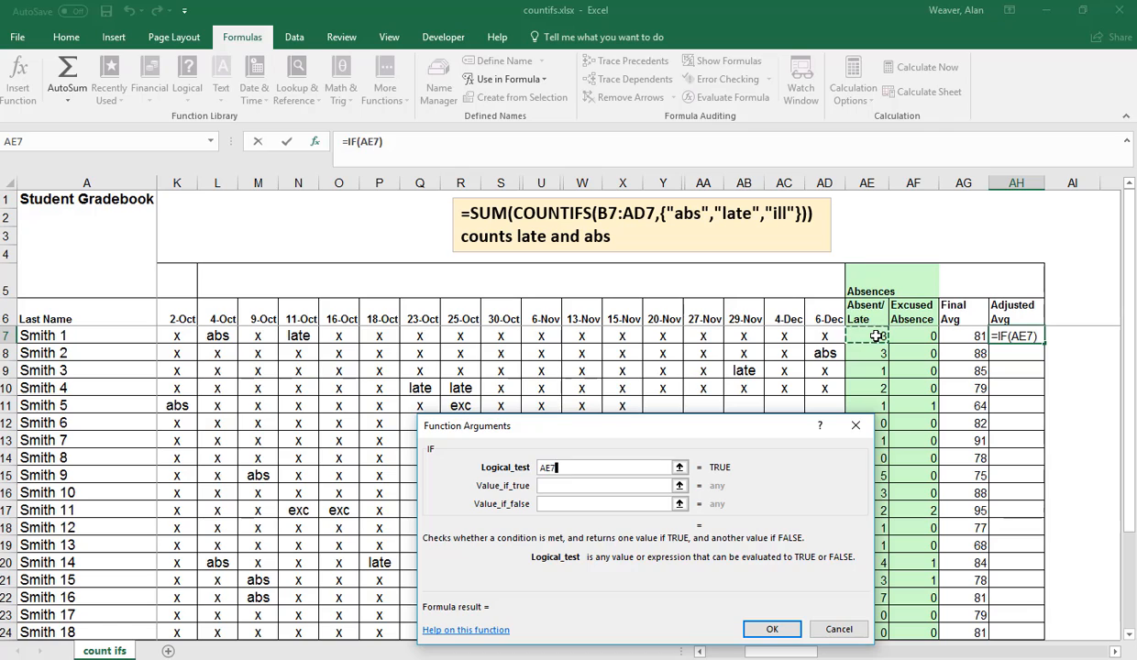
{"action": "type", "text": ">"}
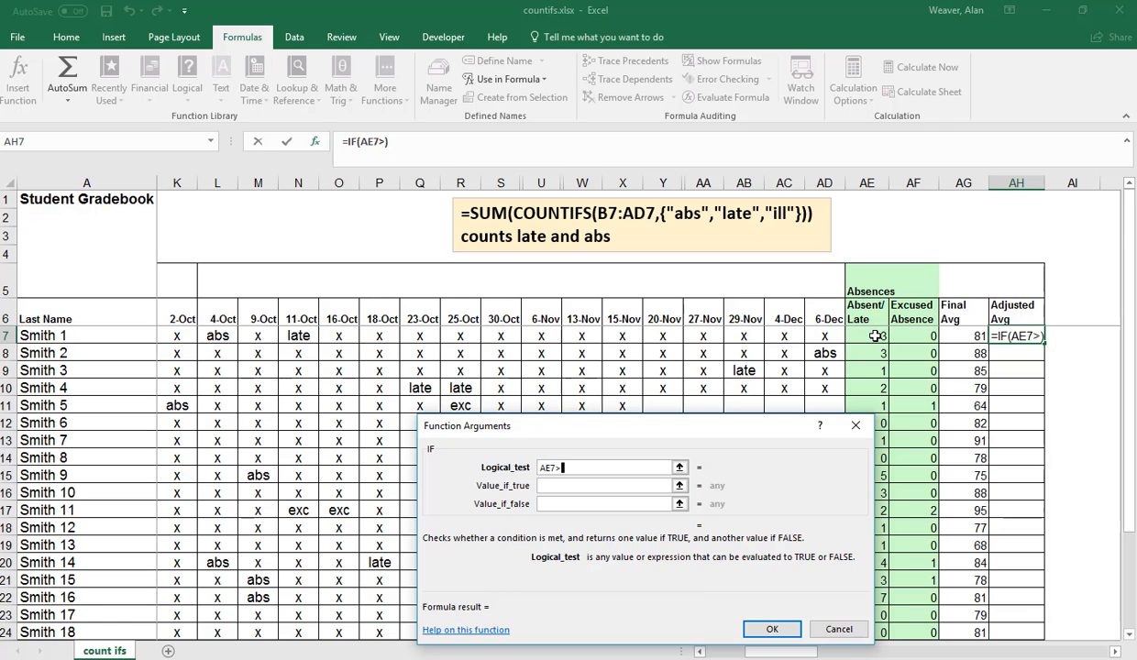
{"action": "type", "text": "=2"}
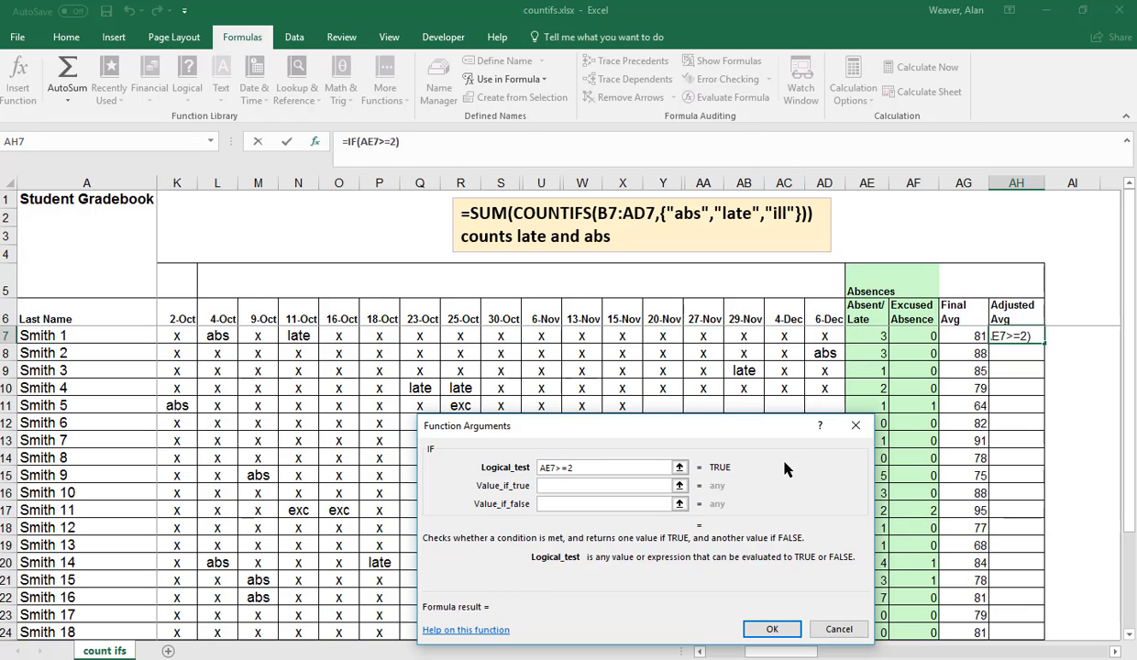
{"action": "key", "text": "BackSpace"}
{"action": "key", "text": "BackSpace"}
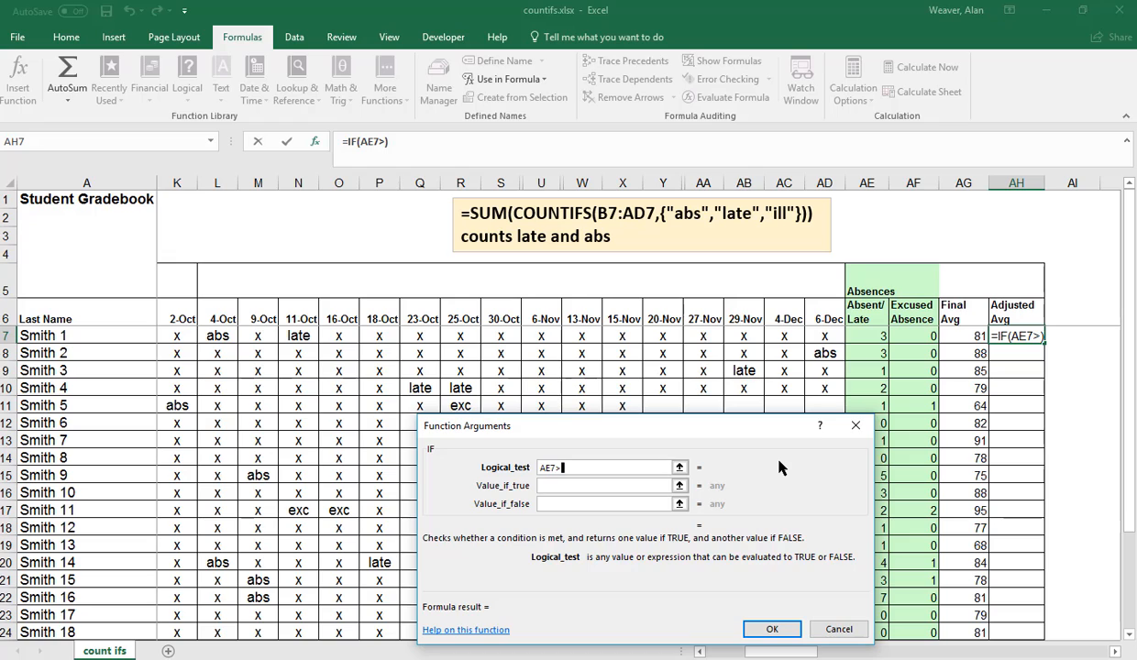
{"action": "type", "text": "2"}
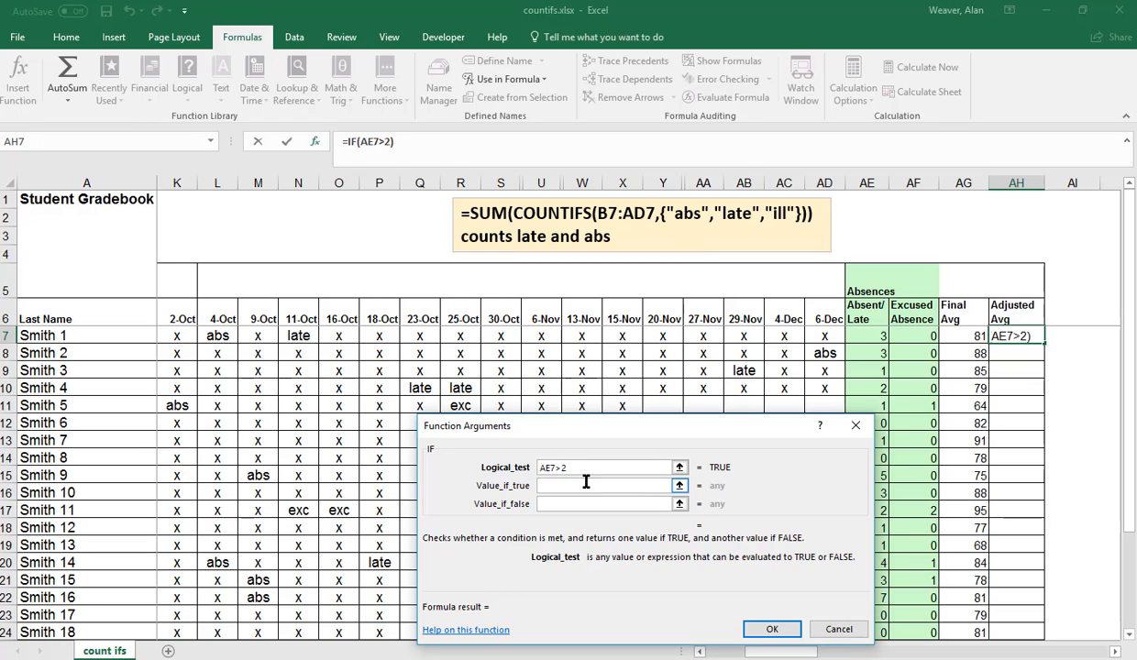
Step: Set the IF function in AH7 to return AG7-2 when true and AG7+2 when false, and enter it
{"action": "left_click", "coordinate": [553, 485]}
{"action": "left_click", "coordinate": [976, 338]}
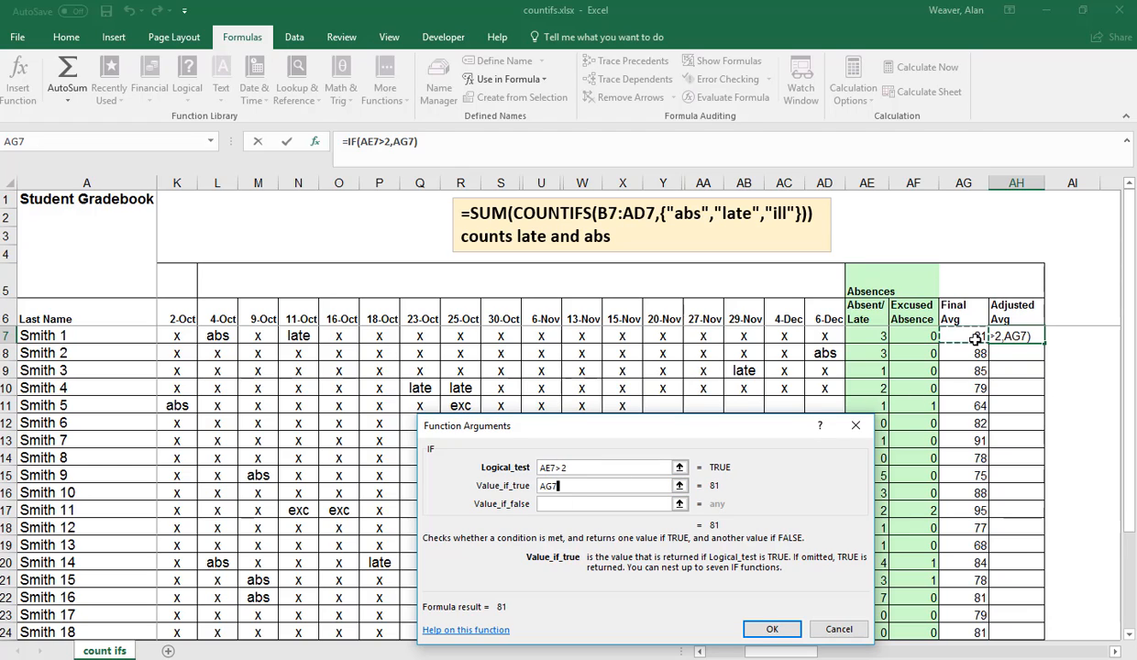
{"action": "type", "text": "-"}
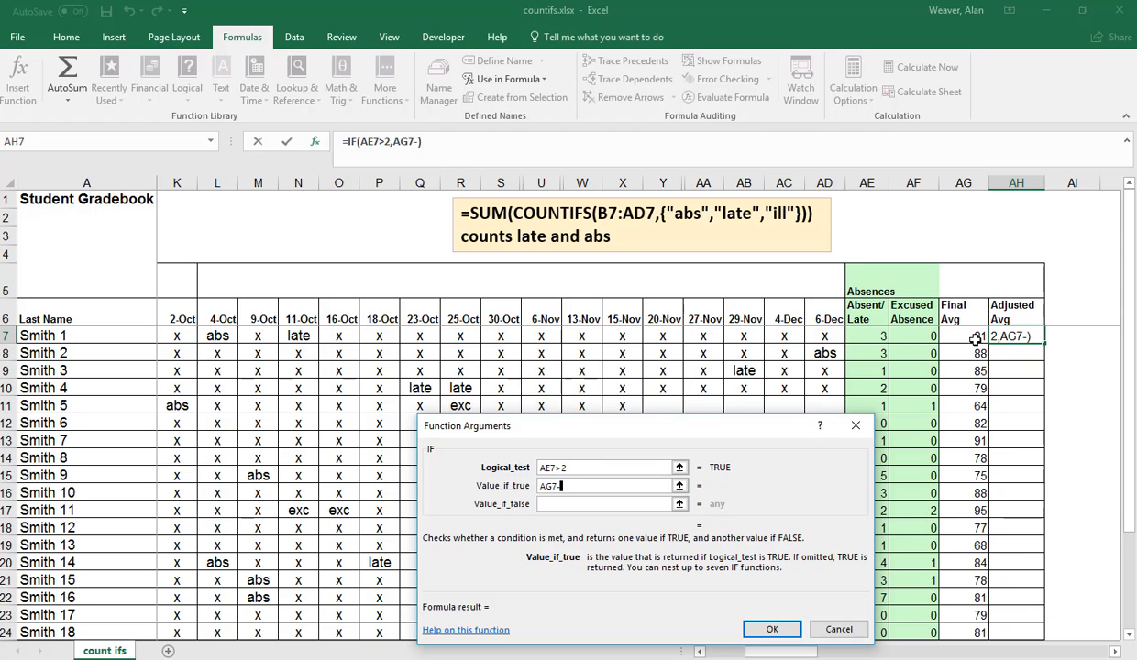
{"action": "type", "text": "2"}
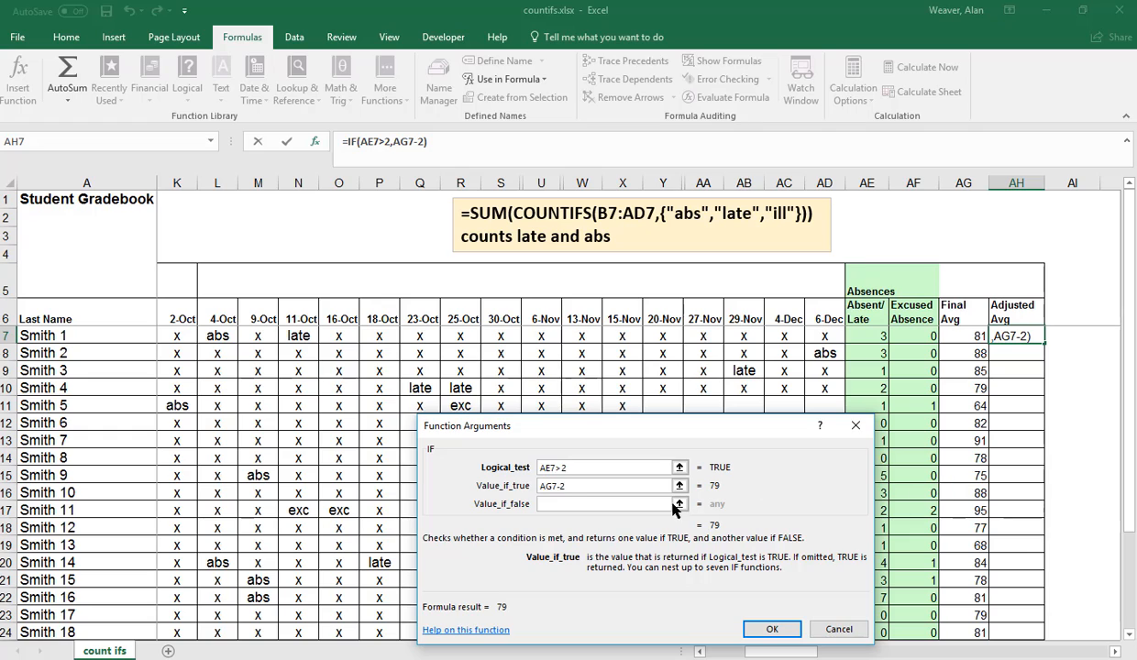
{"action": "left_click", "coordinate": [554, 503]}
{"action": "left_click", "coordinate": [975, 334]}
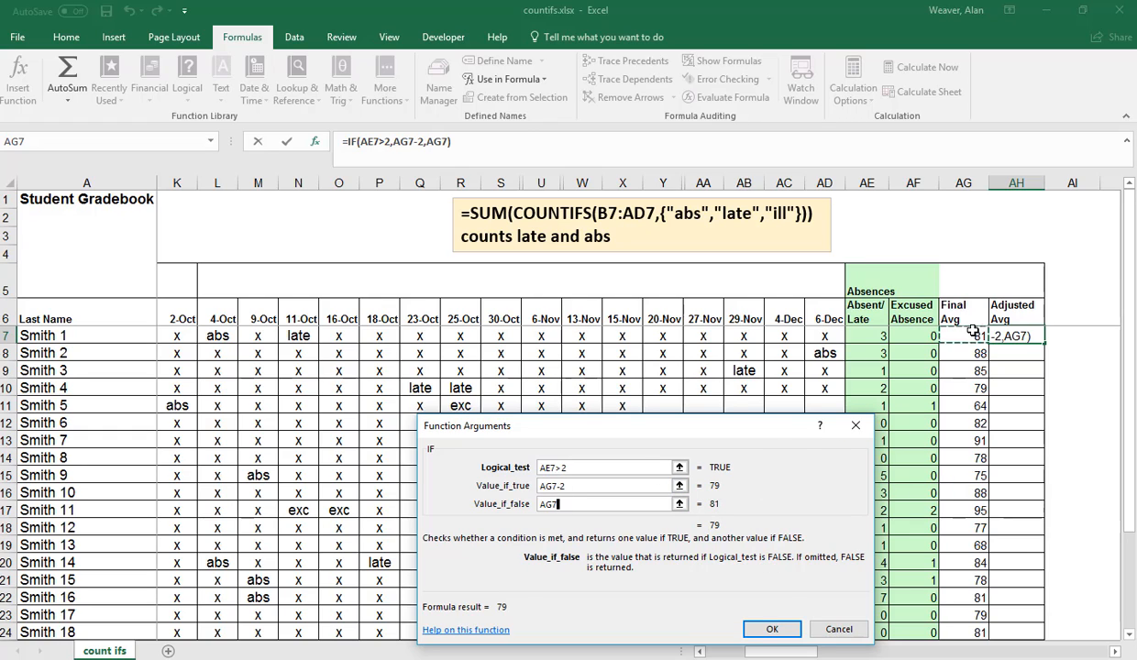
{"action": "type", "text": "+2"}
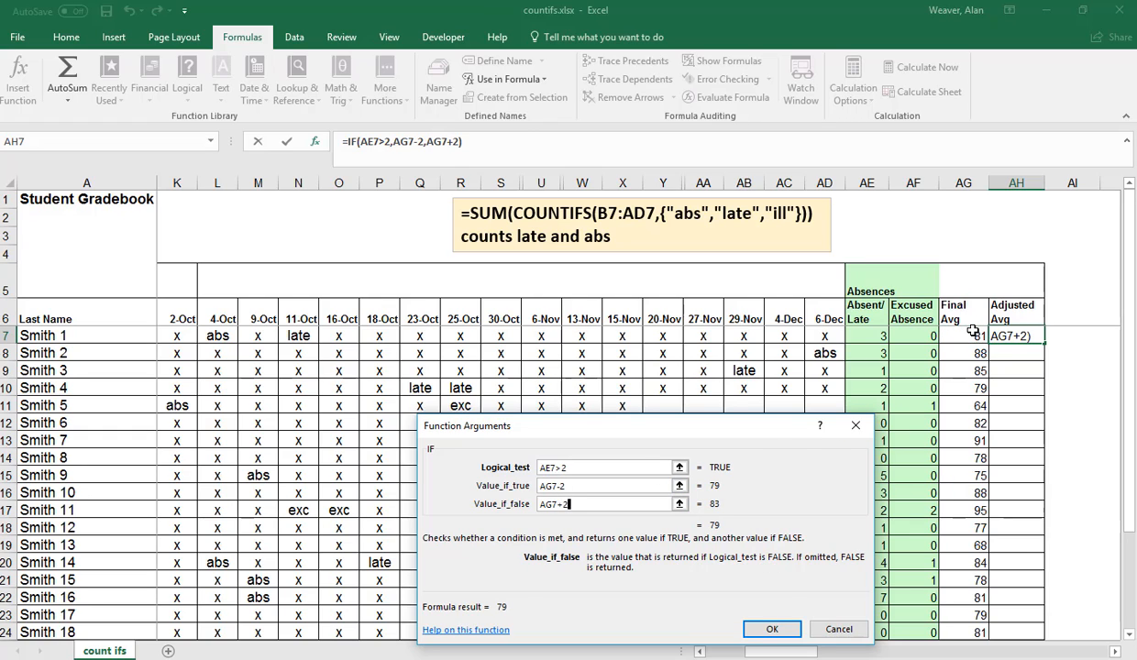
{"action": "key", "text": "Return"}
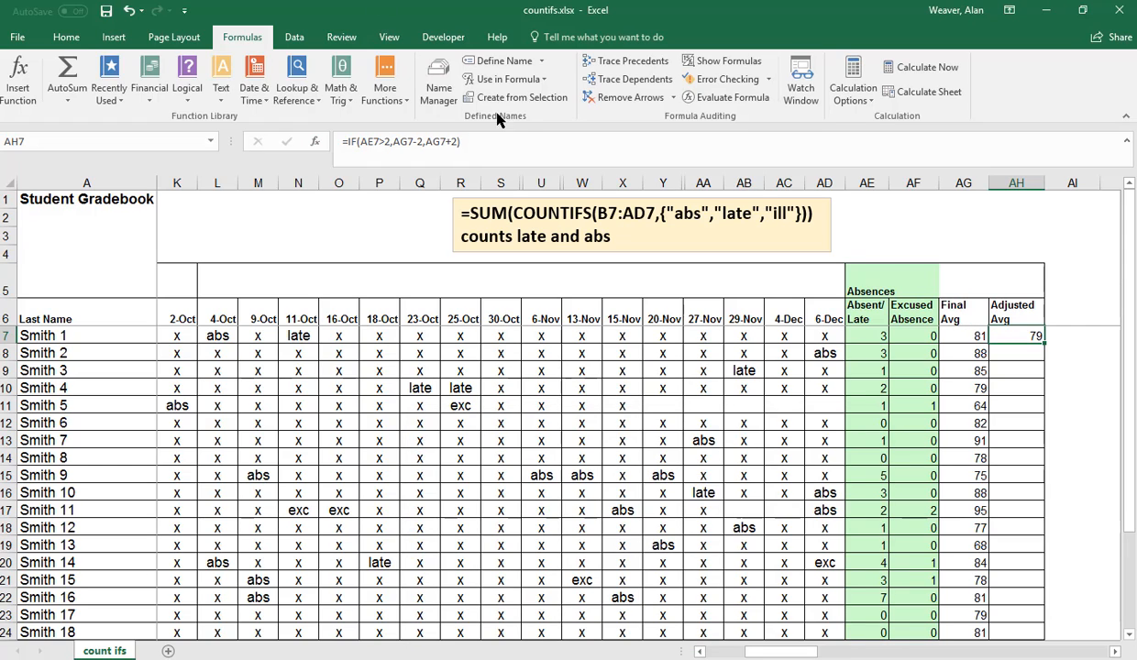
Step: Fill the AH7 IF formula down the Adjusted Avg column for the other students
{"action": "double_click", "coordinate": [1043, 341]}
{"action": "scroll", "coordinate": [1135, 468], "scroll_direction": "down", "scroll_amount": 2}
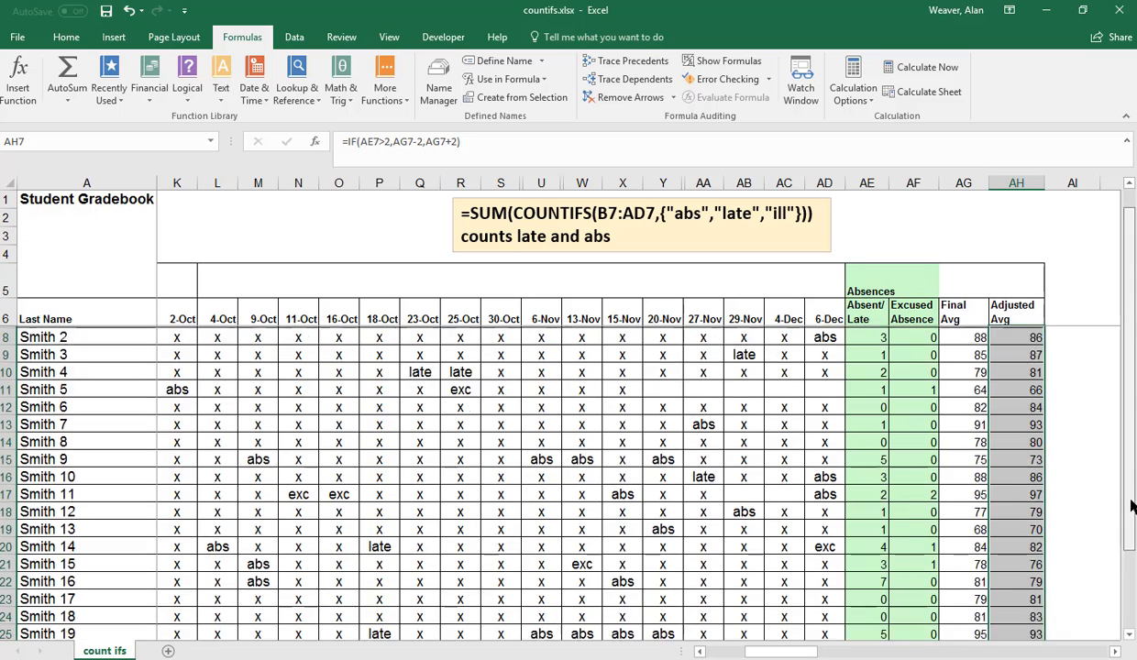
Step: Examine the Adjusted Avg results against the Absent/Late counts and Final Avg values, from row 27 up to the first student
{"action": "left_click", "coordinate": [1027, 601]}
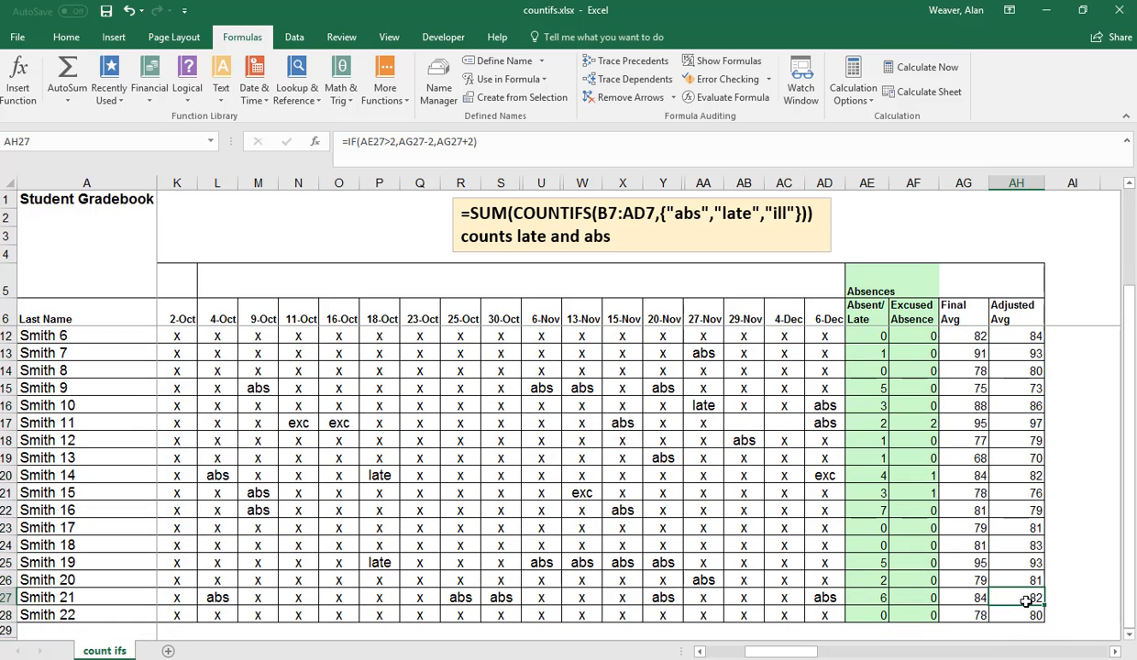
{"action": "left_click", "coordinate": [879, 597]}
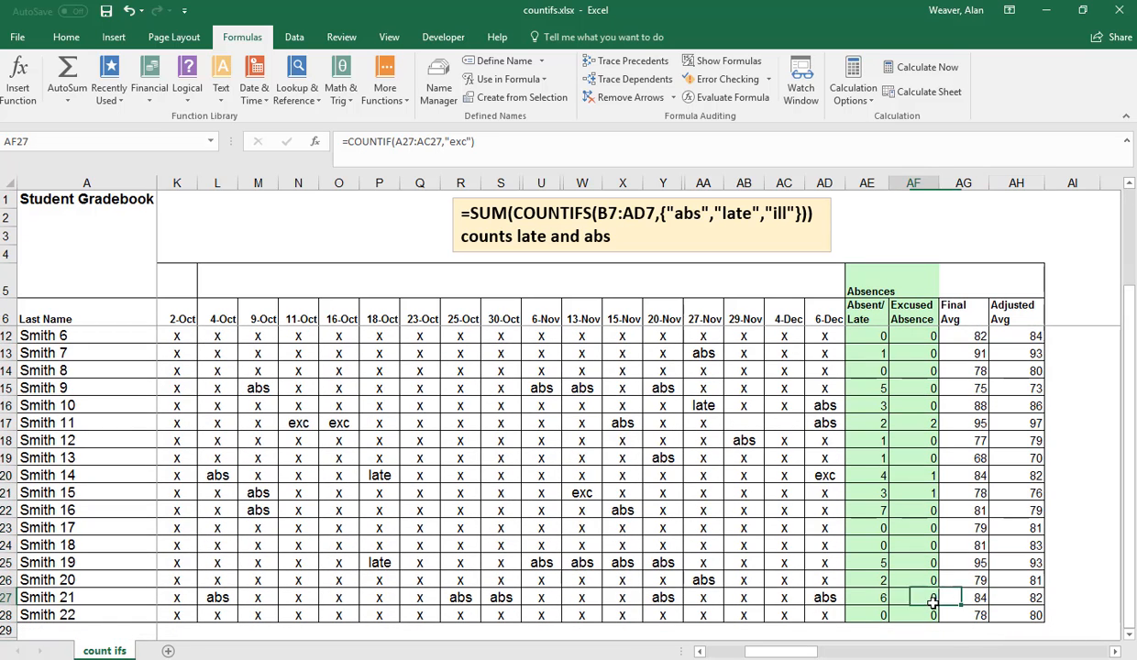
{"action": "left_click", "coordinate": [982, 598]}
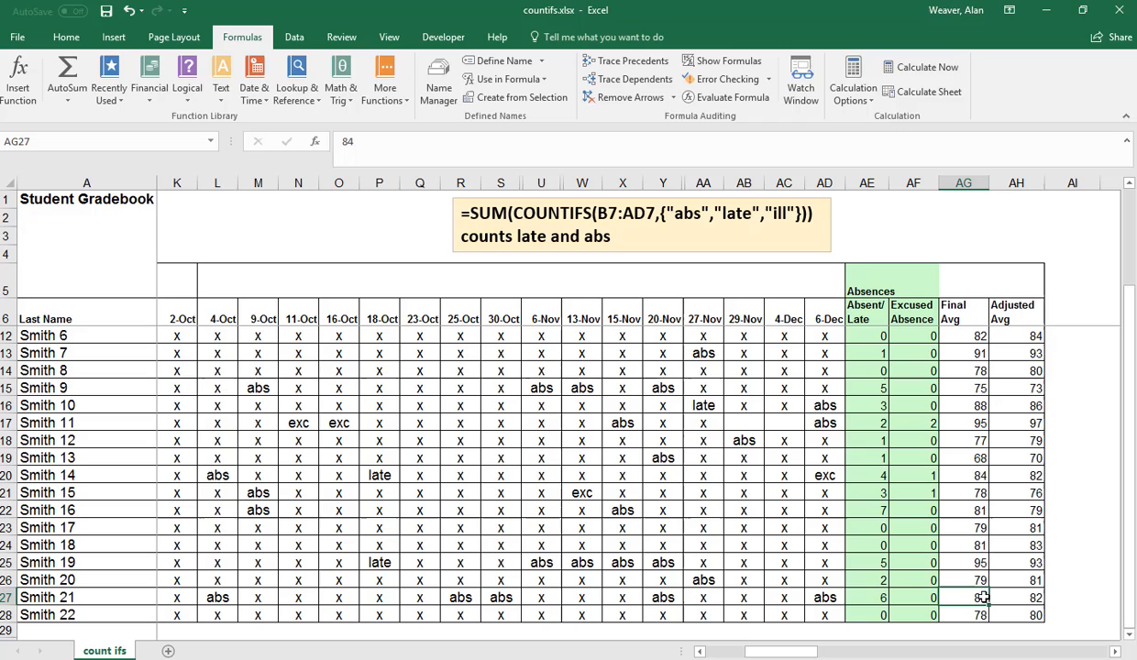
{"action": "left_click", "coordinate": [1035, 579]}
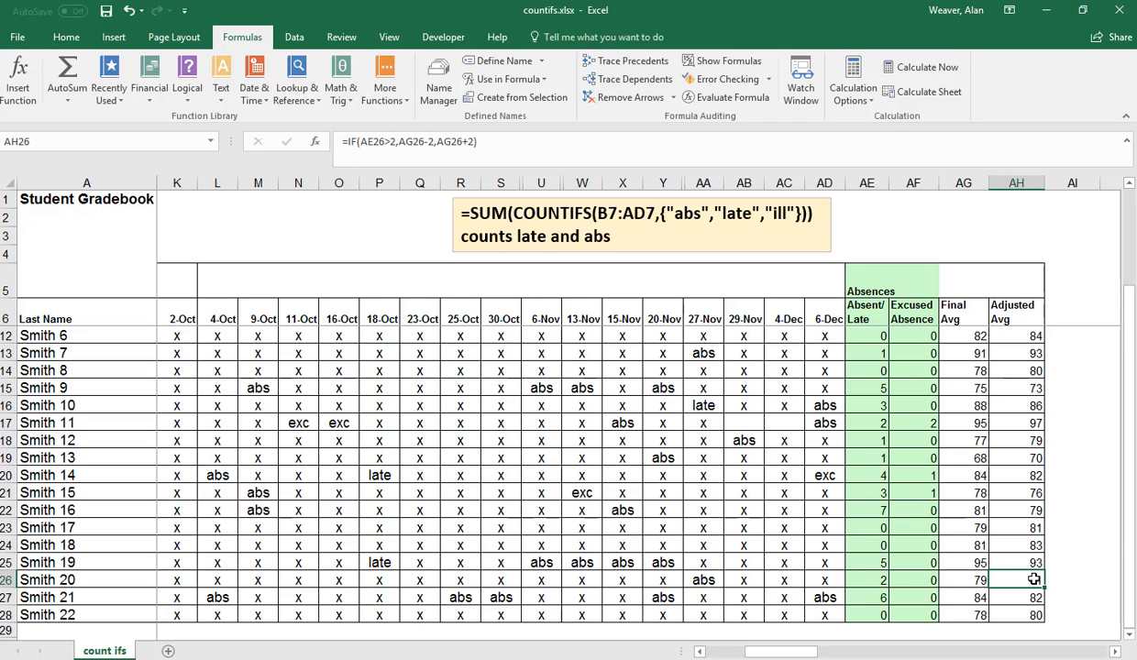
{"action": "key", "text": "Up"}
{"action": "key", "text": "Up"}
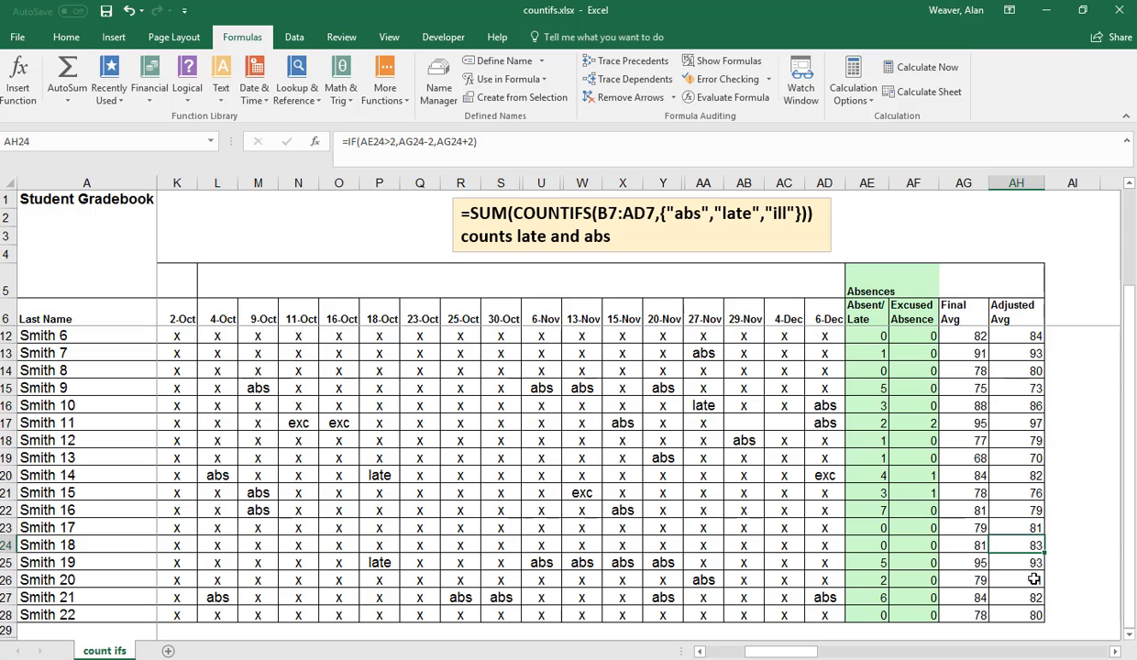
{"action": "key", "text": "Up"}
{"action": "key", "text": "Up"}
{"action": "key", "text": "Up"}
{"action": "key", "text": "Up"}
{"action": "key", "text": "Up"}
{"action": "key", "text": "Up"}
{"action": "key", "text": "Up"}
{"action": "key", "text": "Up"}
{"action": "key", "text": "Up"}
{"action": "key", "text": "Up"}
{"action": "key", "text": "Up"}
{"action": "key", "text": "Up"}
{"action": "key", "text": "Up"}
{"action": "key", "text": "Up"}
{"action": "key", "text": "Up"}
{"action": "key", "text": "Up"}
{"action": "key", "text": "Up"}
{"action": "key", "text": "Up"}
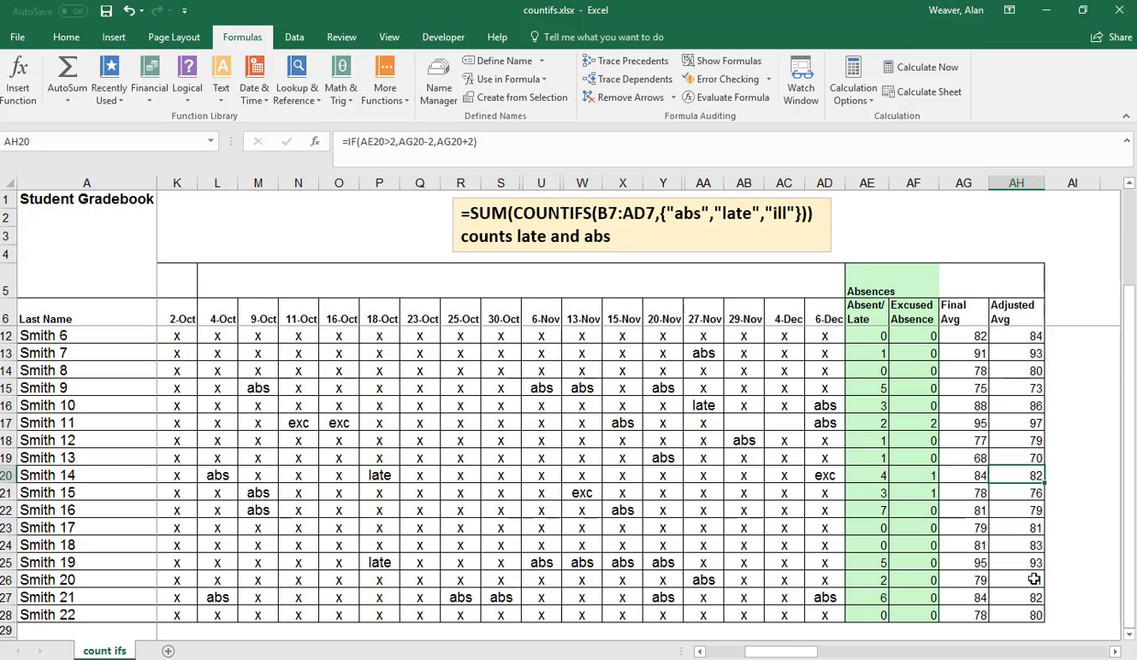
{"action": "key", "text": "Up"}
{"action": "key", "text": "Up"}
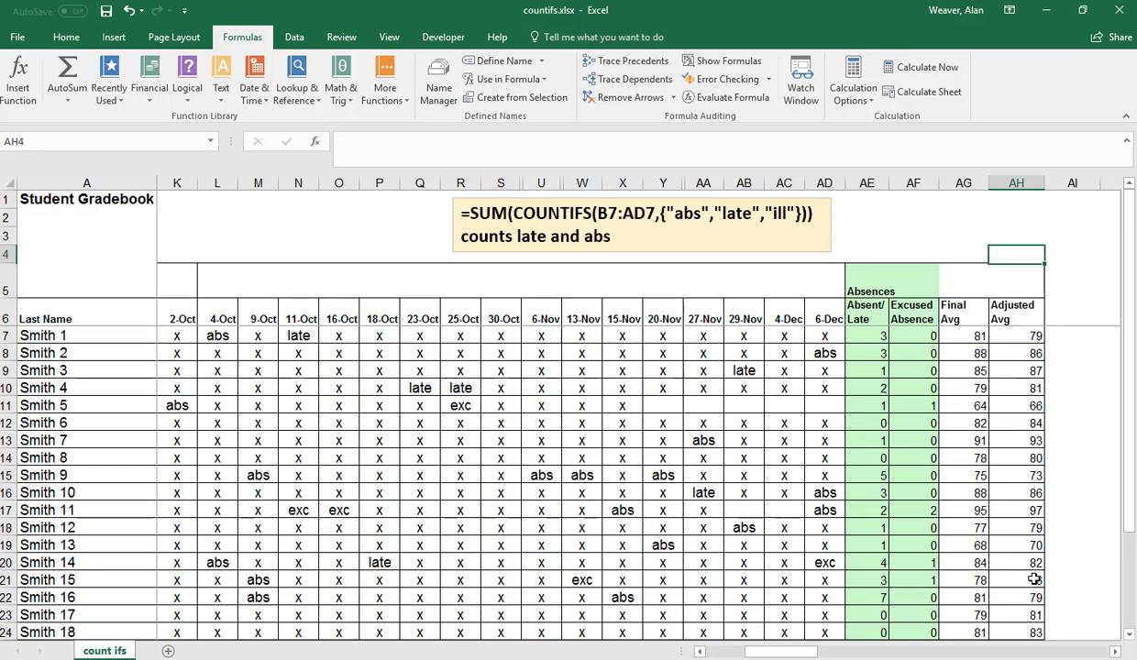
{"action": "key", "text": "Left"}
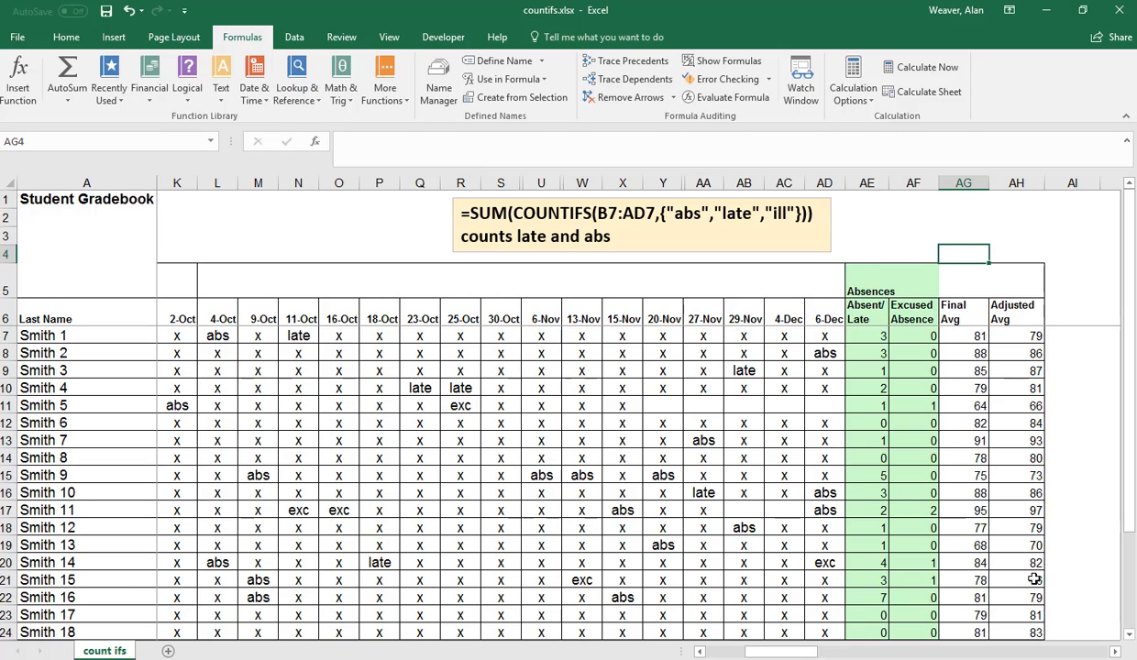